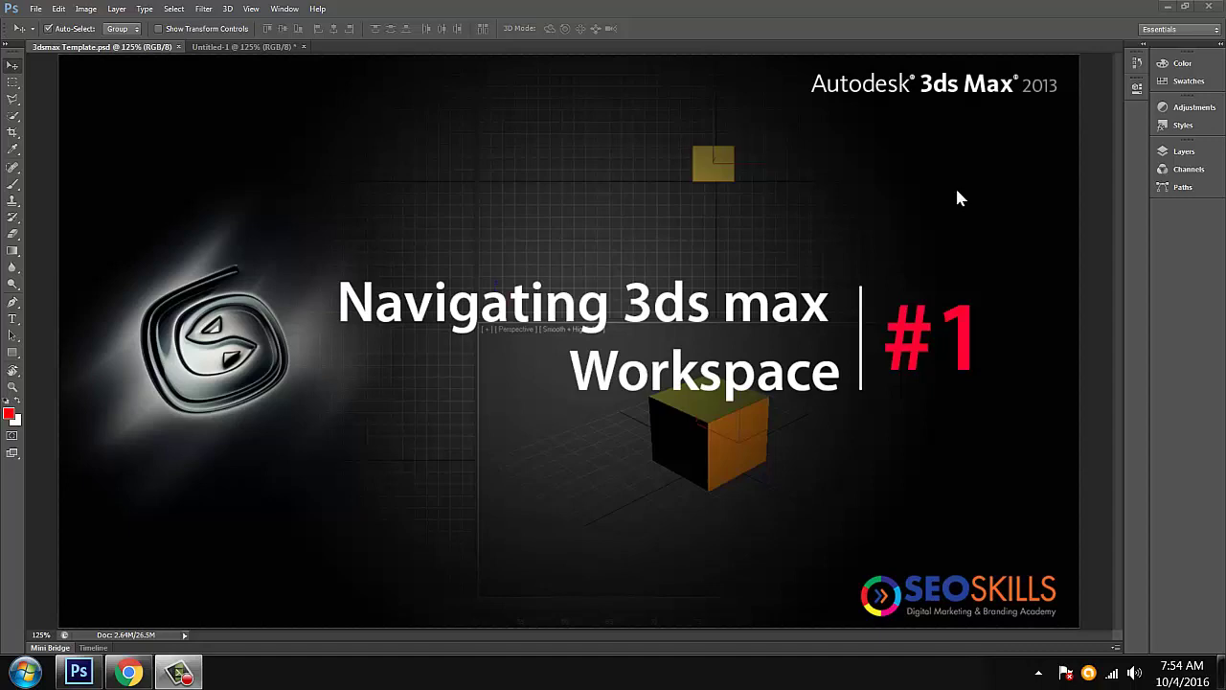
# Step: Switch from the Photoshop title card to the browser showing Google
pyautogui.click(134, 672)
# Step: Search Google for '3ds max 2013 free download', then go back to the Photoshop title card
pyautogui.click(387, 407)
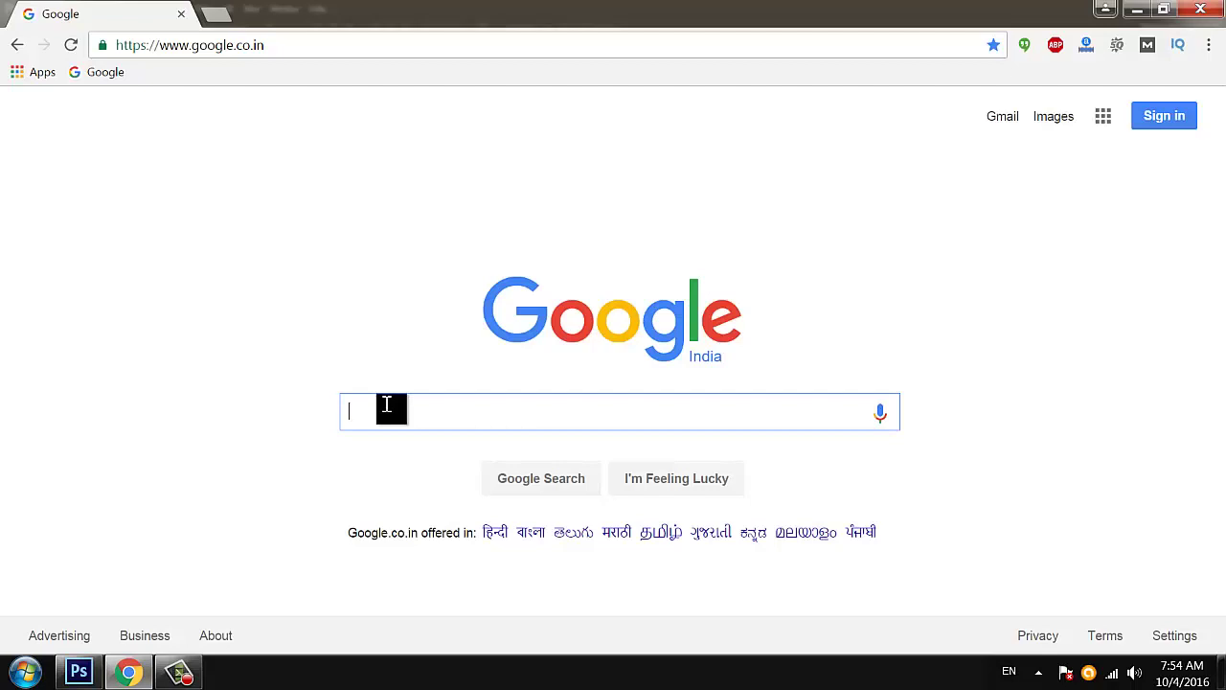
pyautogui.write('3ds max')
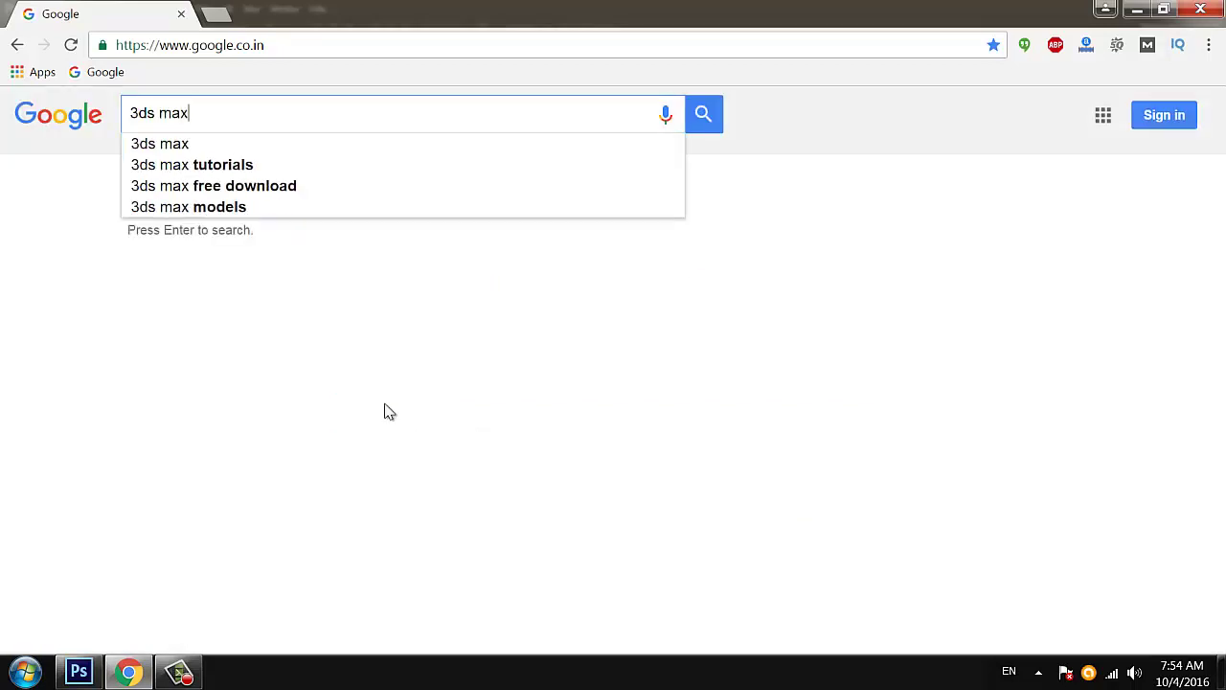
pyautogui.write(' 2013')
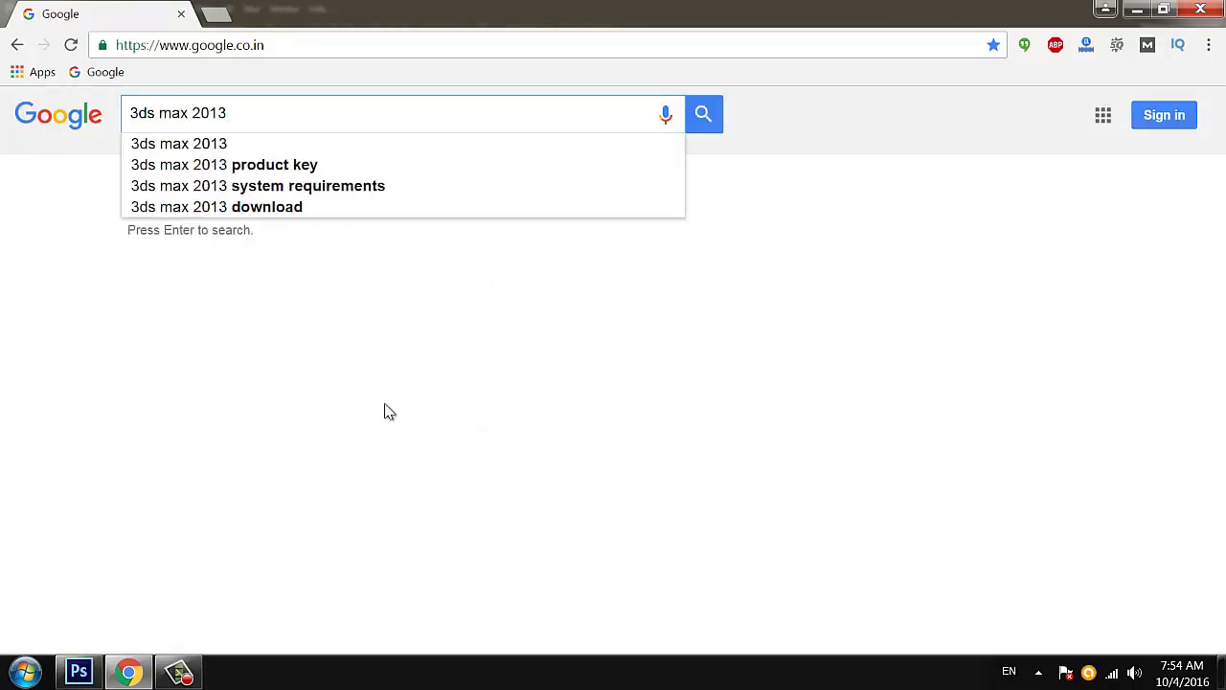
pyautogui.write(' free download')
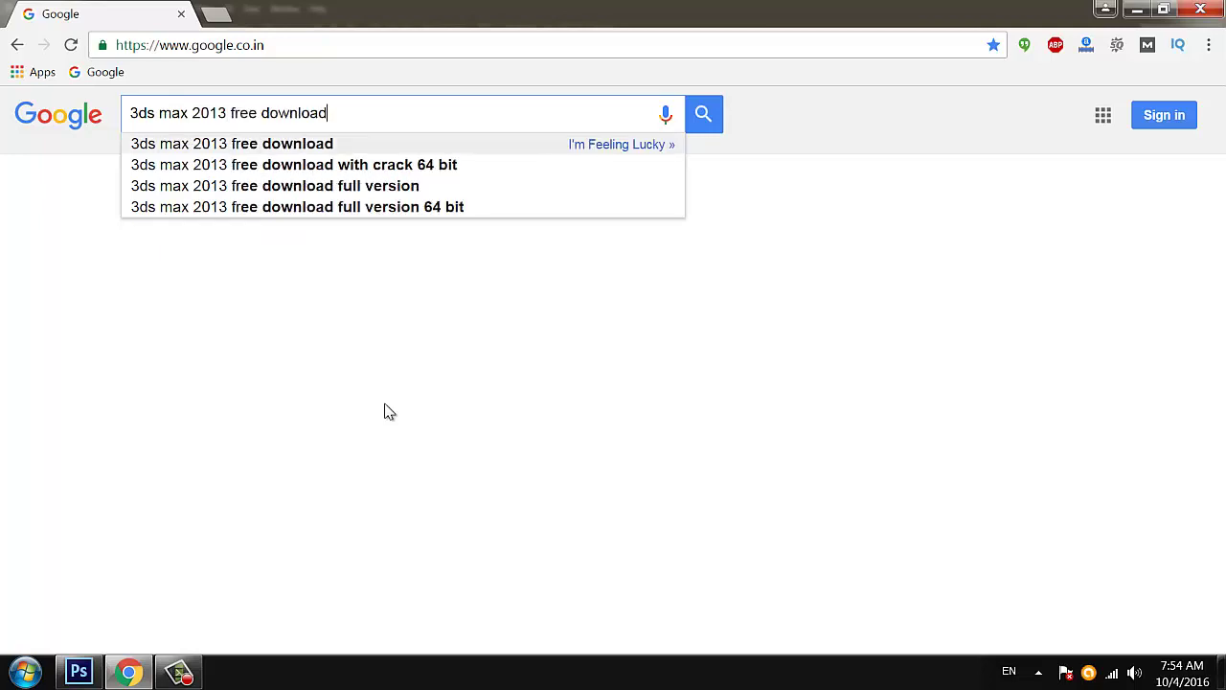
pyautogui.press('Return')
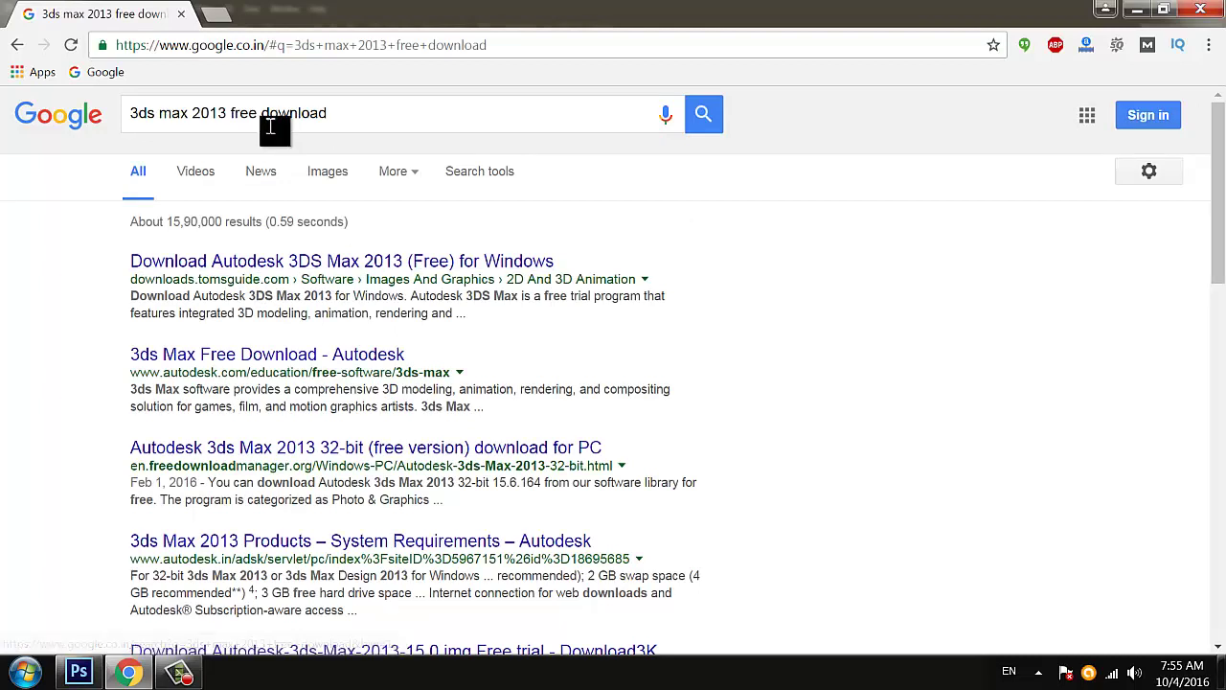
pyautogui.click(365, 112)
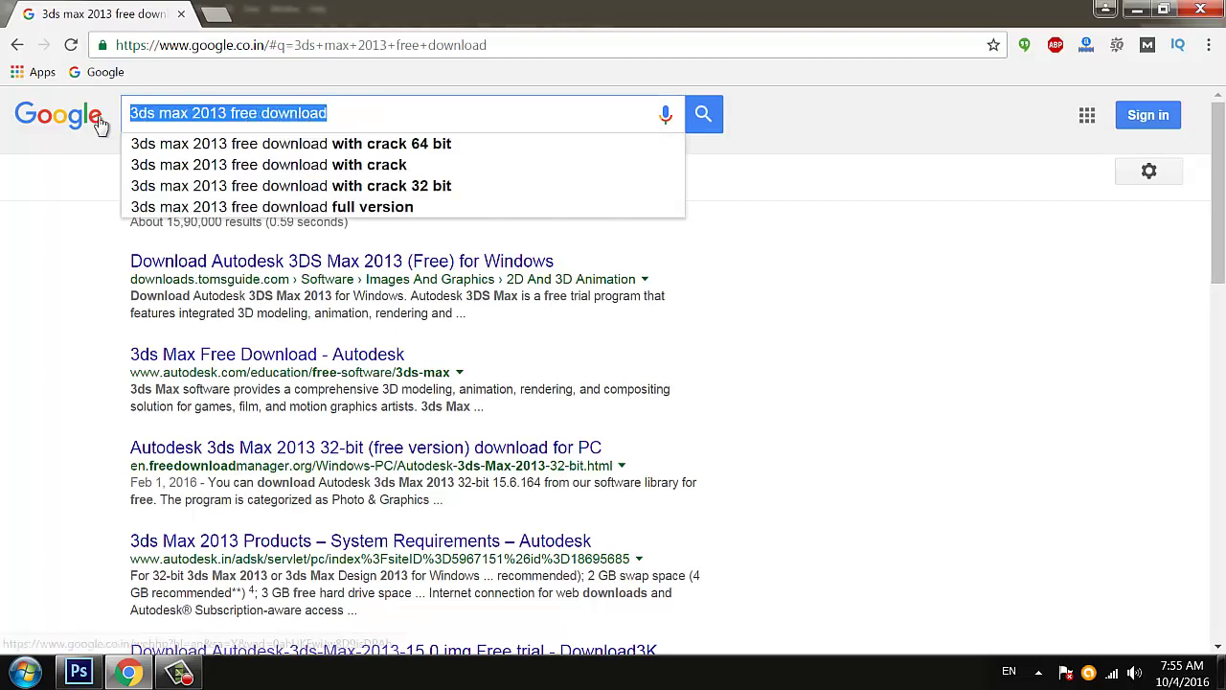
pyautogui.click(79, 671)
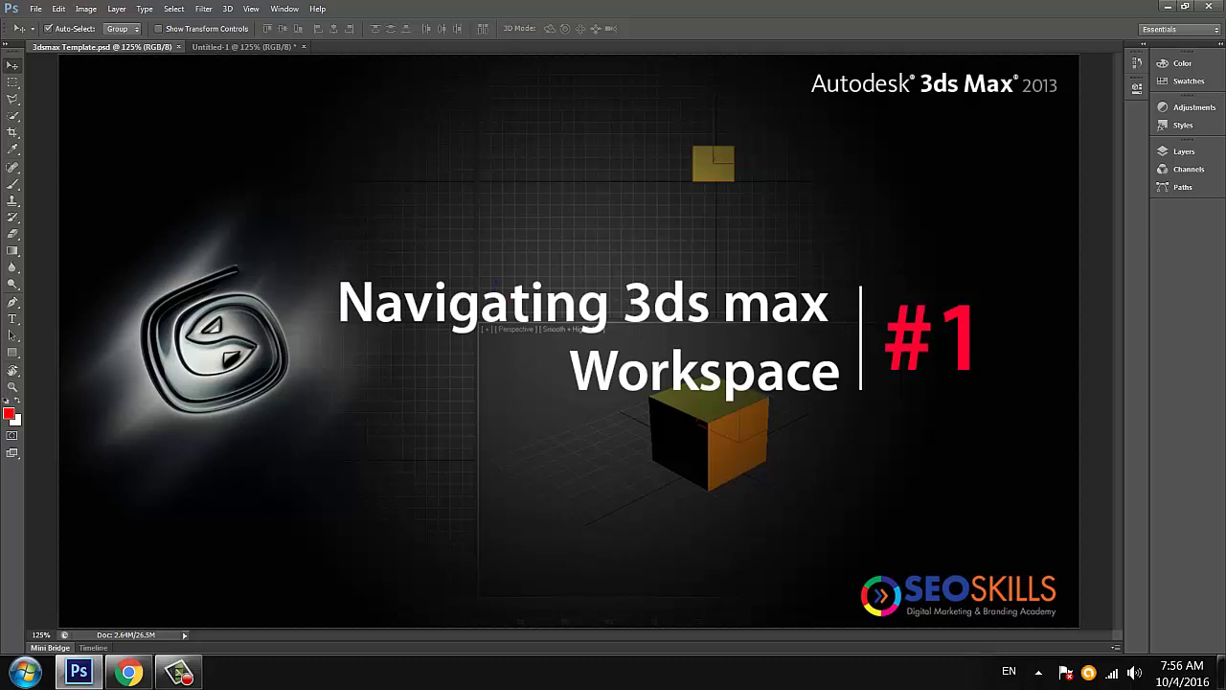
# Step: Search Google for '3da max wiki' and open the Autodesk 3ds Max Wikipedia article
pyautogui.click(128, 672)
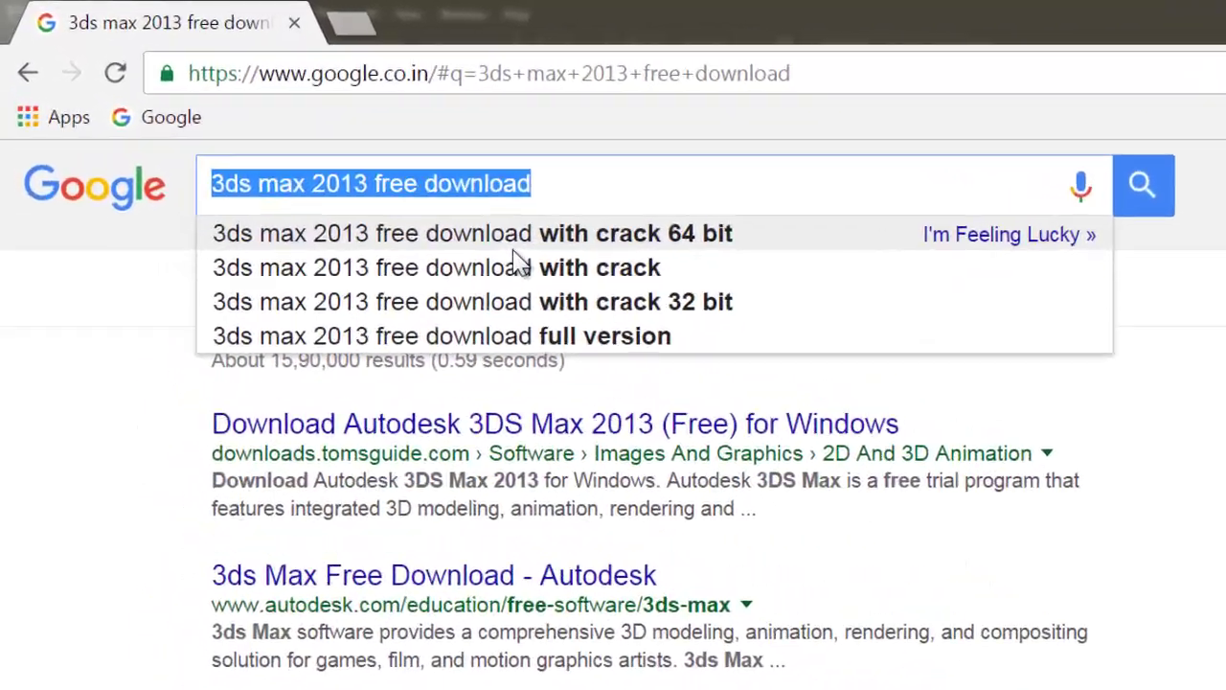
pyautogui.write('3da m')
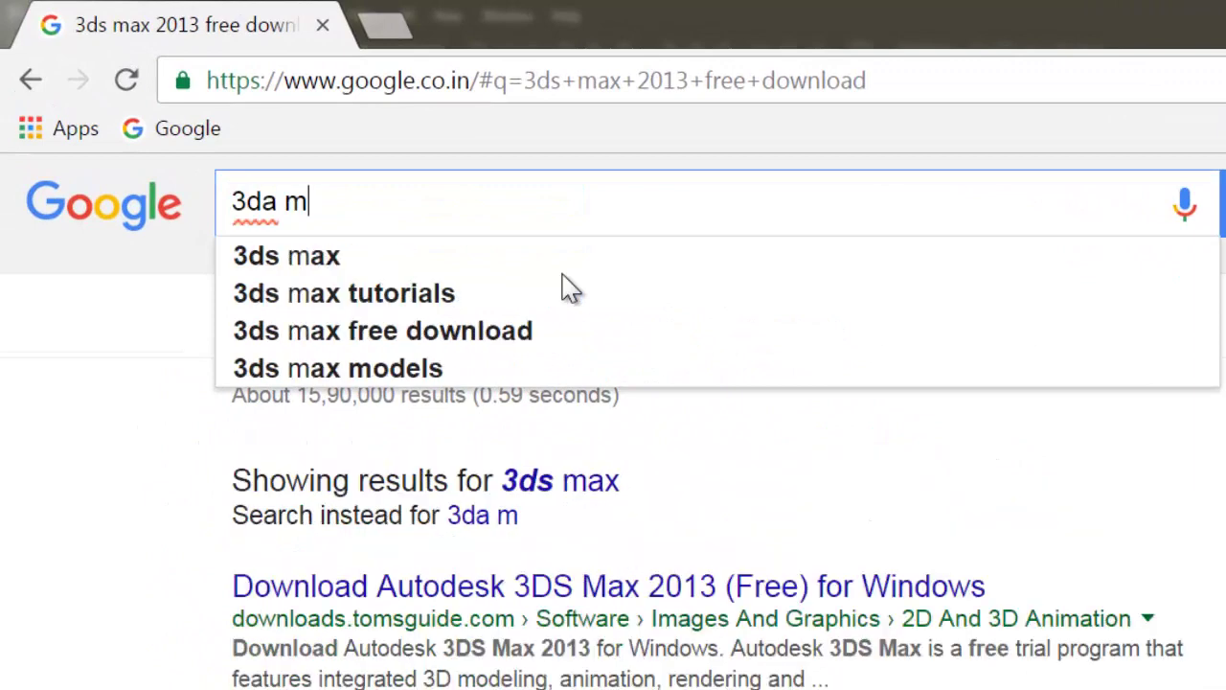
pyautogui.write('ax')
pyautogui.press('BackSpace')
pyautogui.write('ax ')
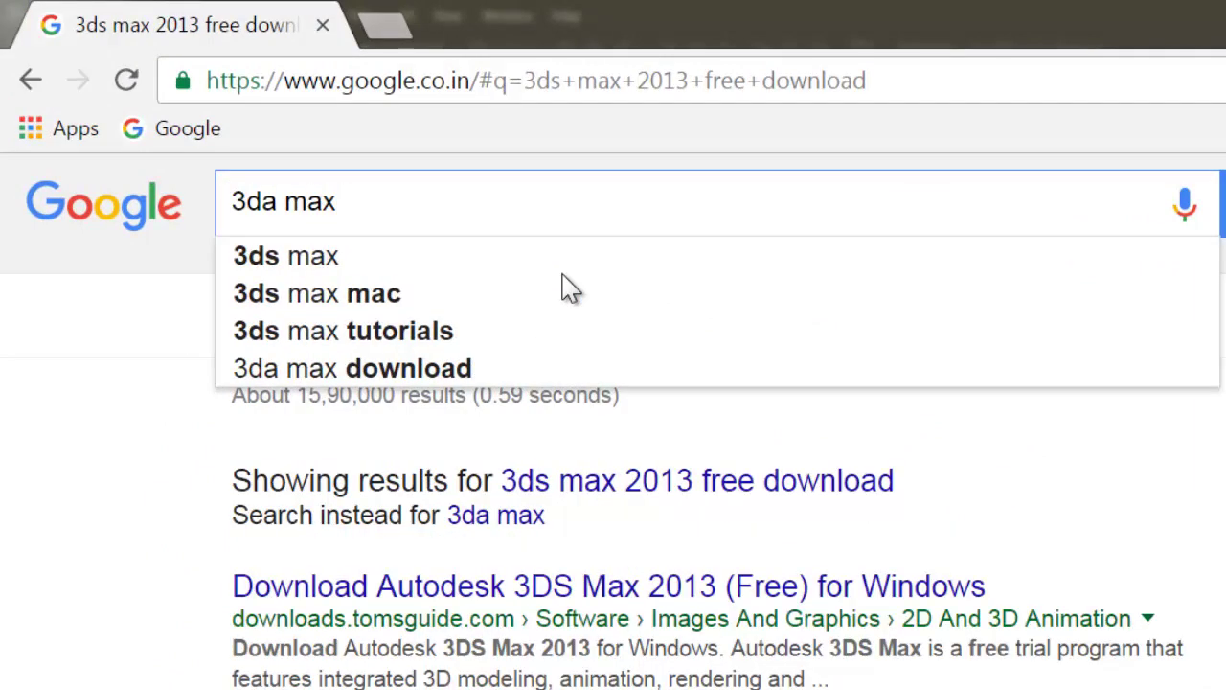
pyautogui.write('wiki')
pyautogui.press('Return')
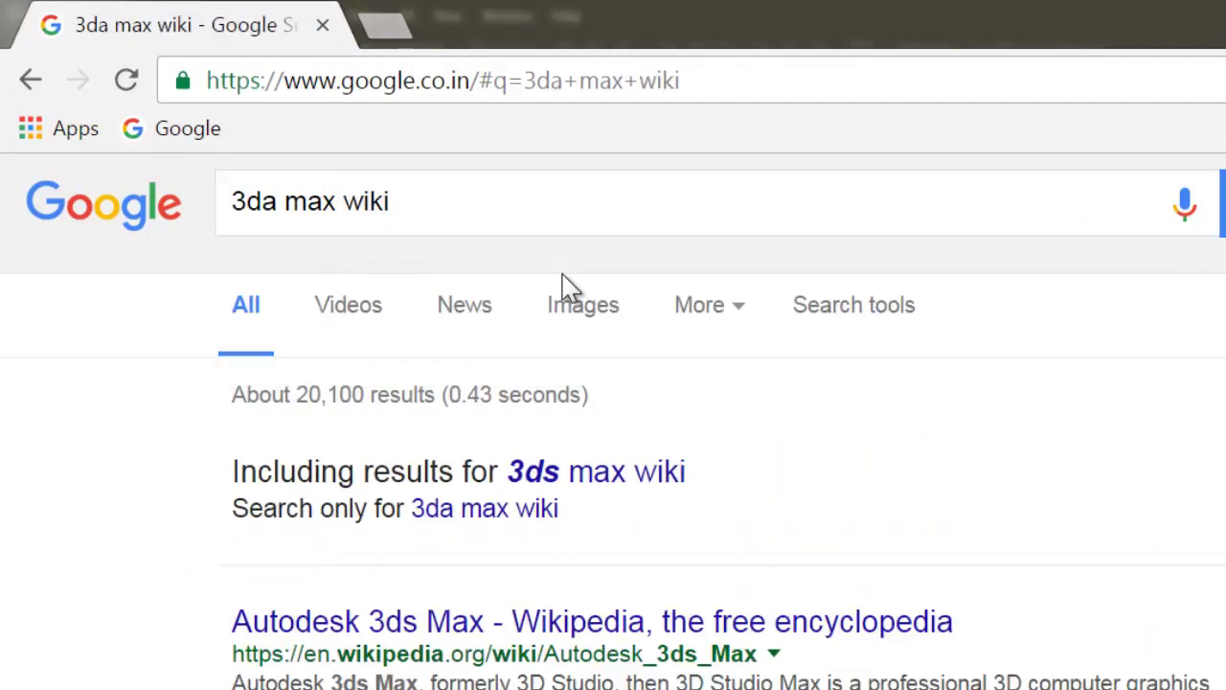
pyautogui.click(687, 621)
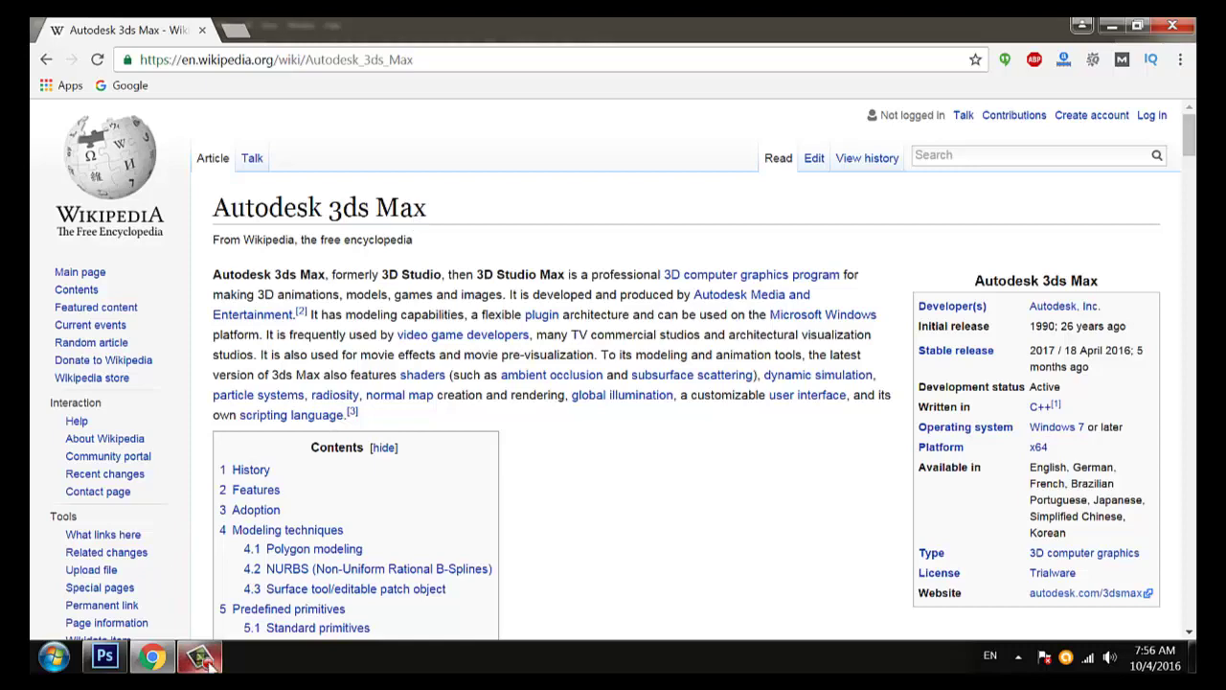
# Step: Show the '3ds max Interface' slide in Photoshop's Untitled-1 document
pyautogui.click(122, 655)
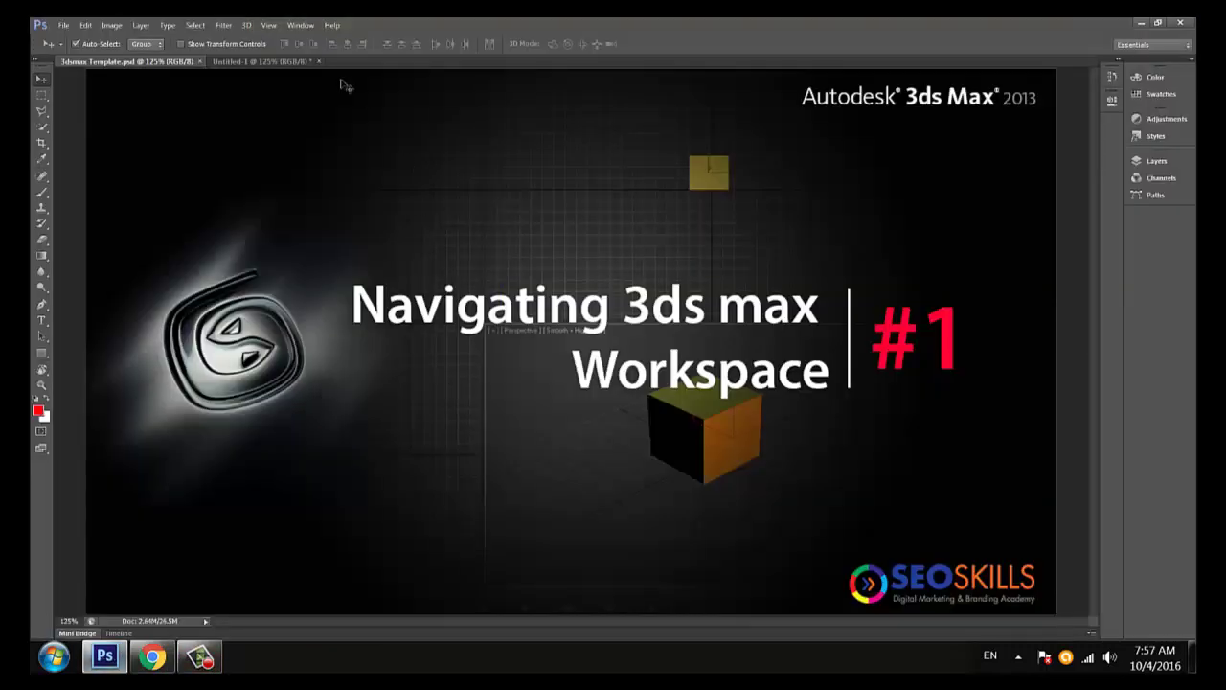
pyautogui.click(263, 61)
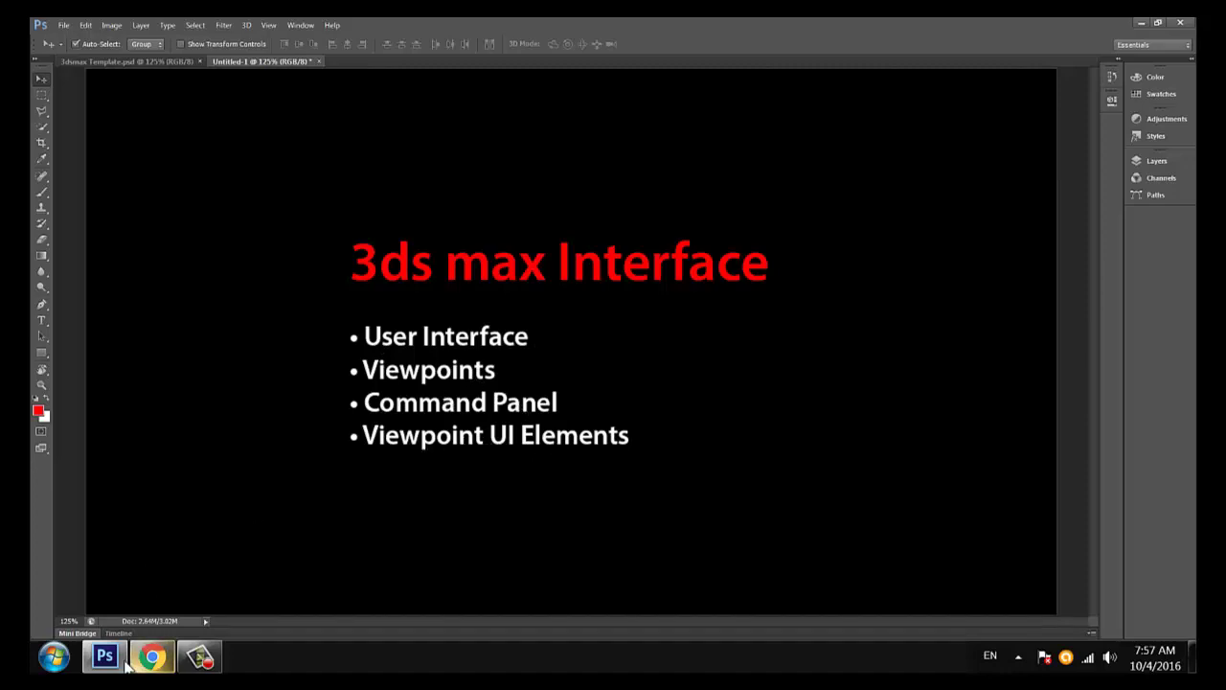
pyautogui.click(54, 655)
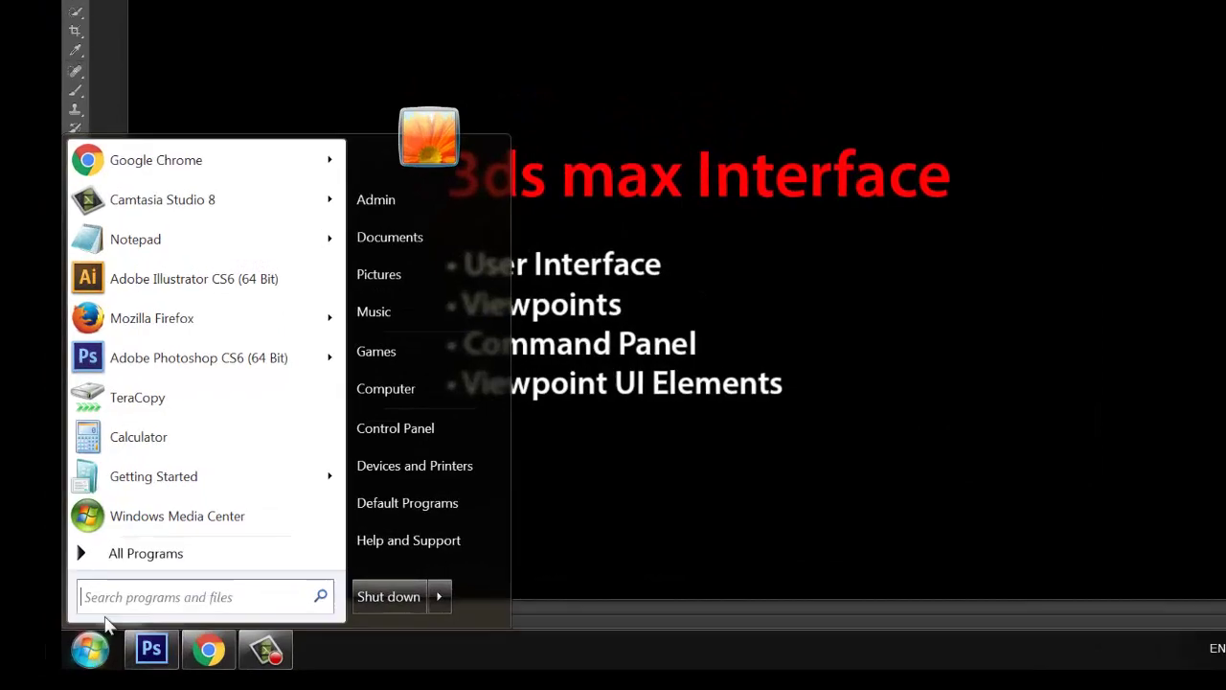
# Step: Search the Start menu for '3ds' and launch Autodesk 3ds Max 2013 64-bit
pyautogui.click(131, 559)
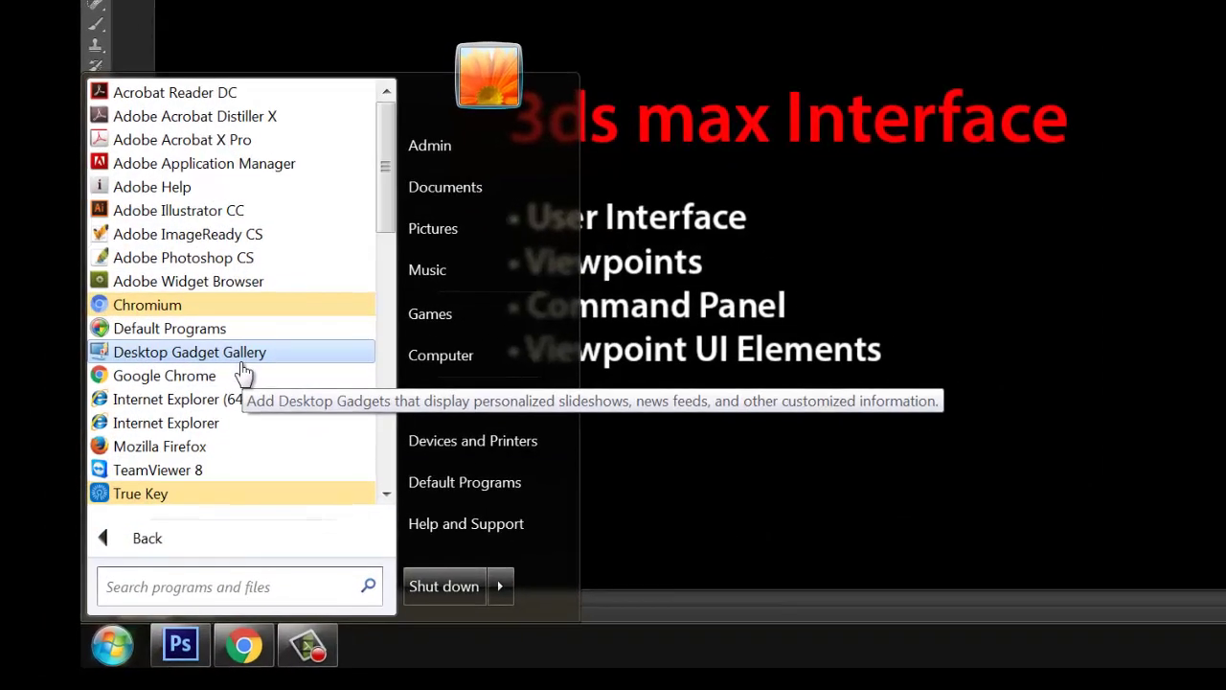
pyautogui.write('3ds')
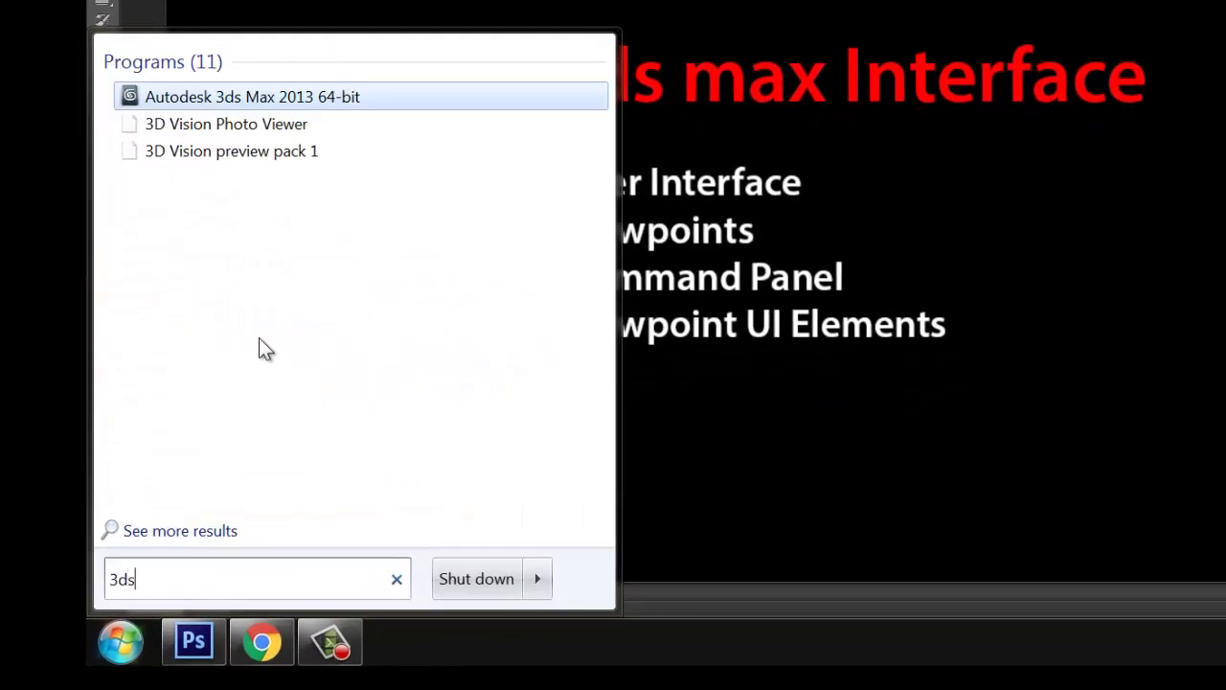
pyautogui.click(308, 98)
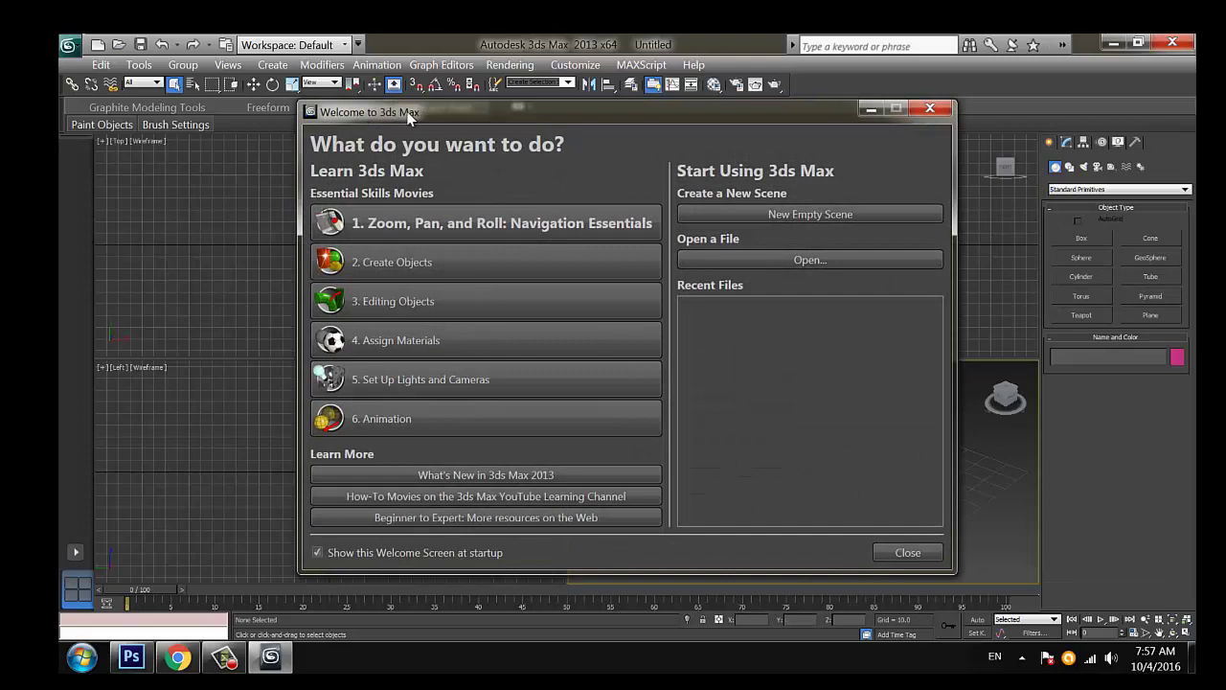
# Step: Drag the Welcome to 3ds Max screen out of the way
pyautogui.moveTo(445, 112)
pyautogui.mouseDown()
pyautogui.moveTo(338, 112)
pyautogui.moveTo(424, 78)
pyautogui.moveTo(464, 166)
pyautogui.moveTo(402, 86)
pyautogui.moveTo(462, 112)
pyautogui.moveTo(448, 135)
pyautogui.mouseUp()
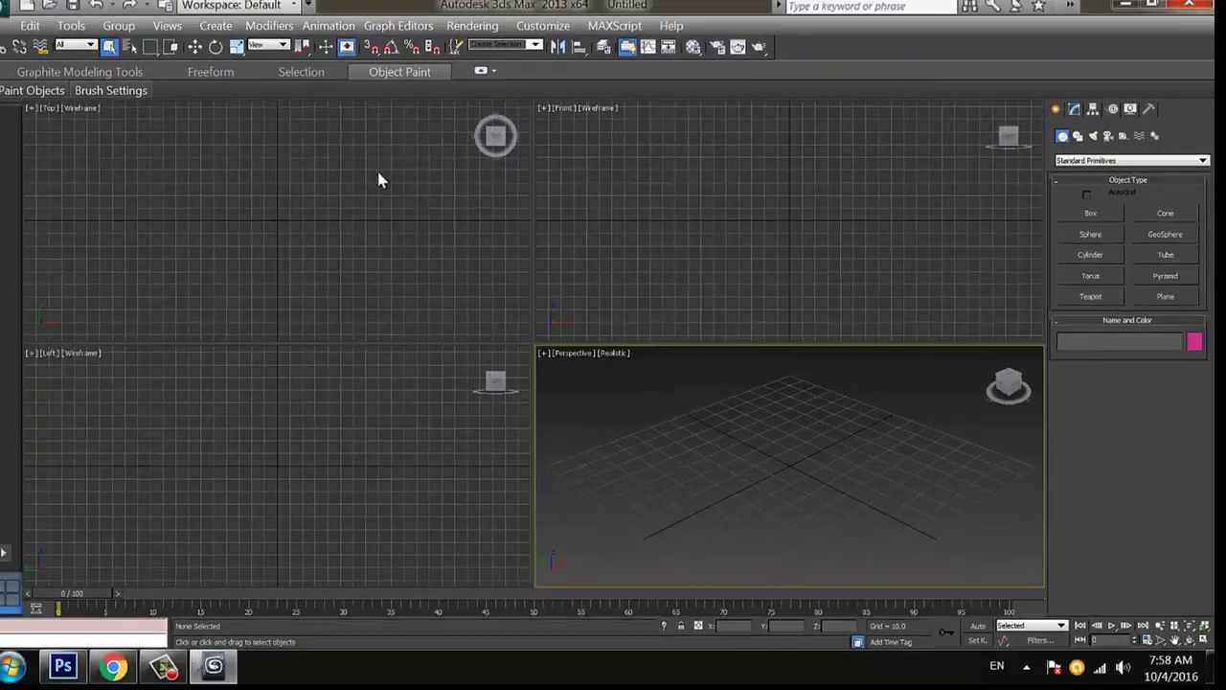
pyautogui.click(261, 187)
pyautogui.click(734, 196)
pyautogui.click(371, 241)
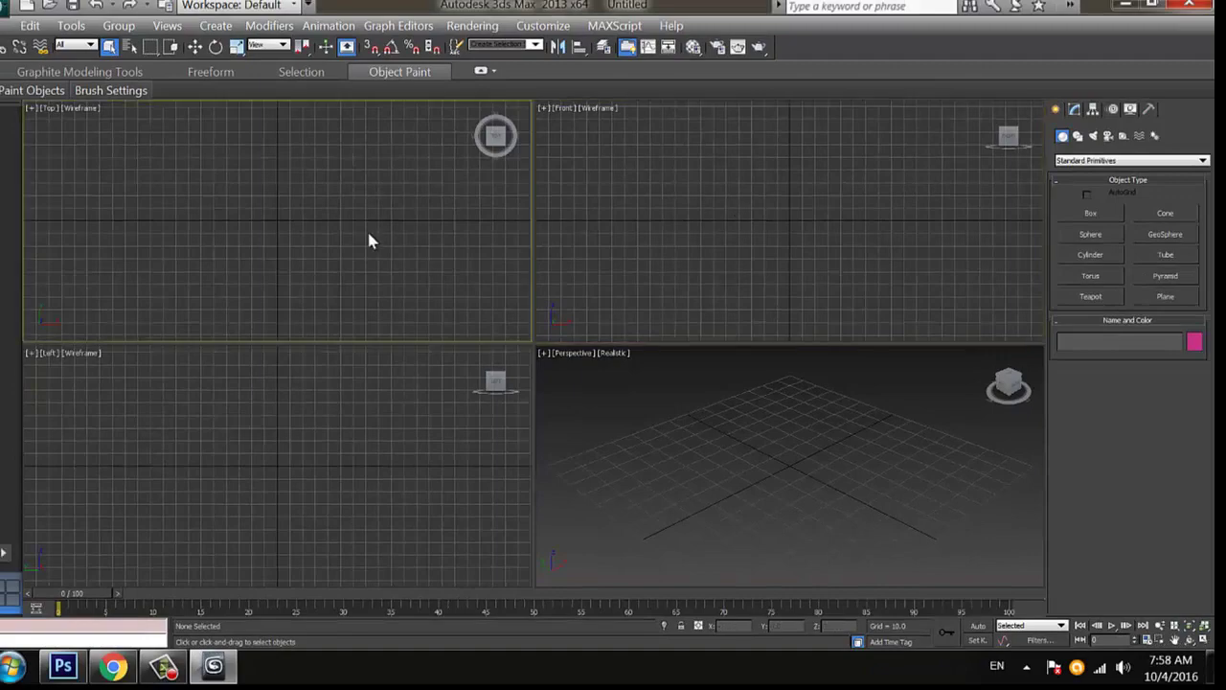
pyautogui.click(349, 455)
pyautogui.click(655, 433)
pyautogui.click(657, 219)
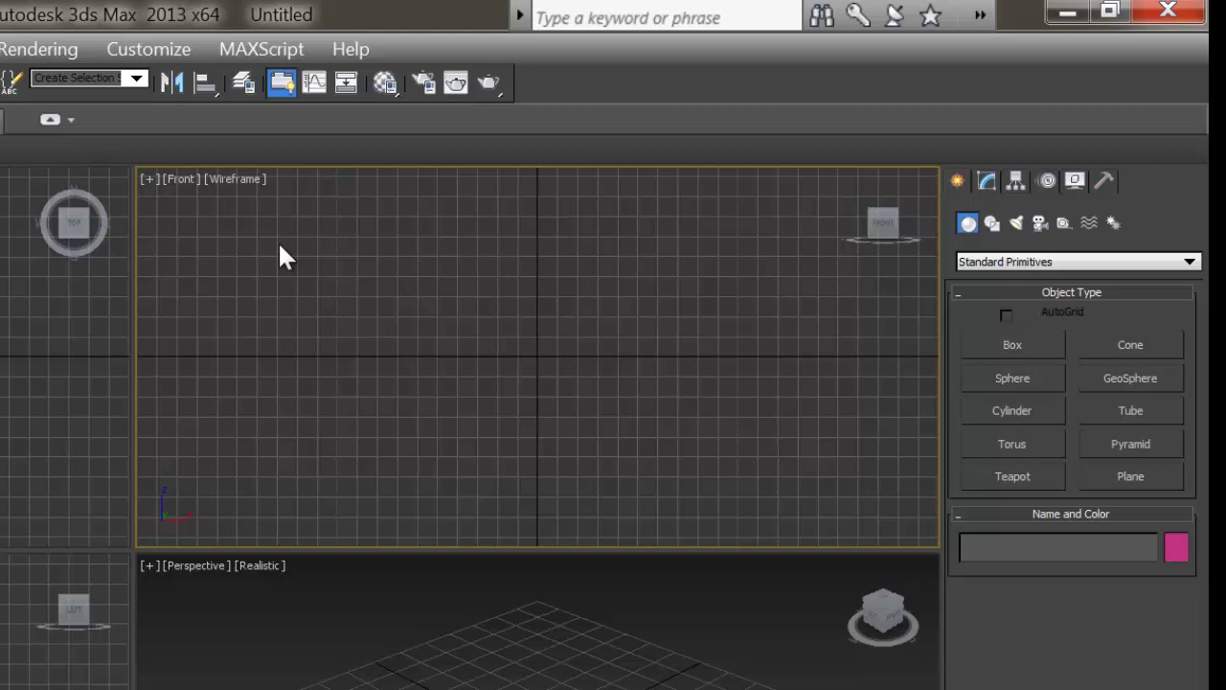
pyautogui.press('super+shift')
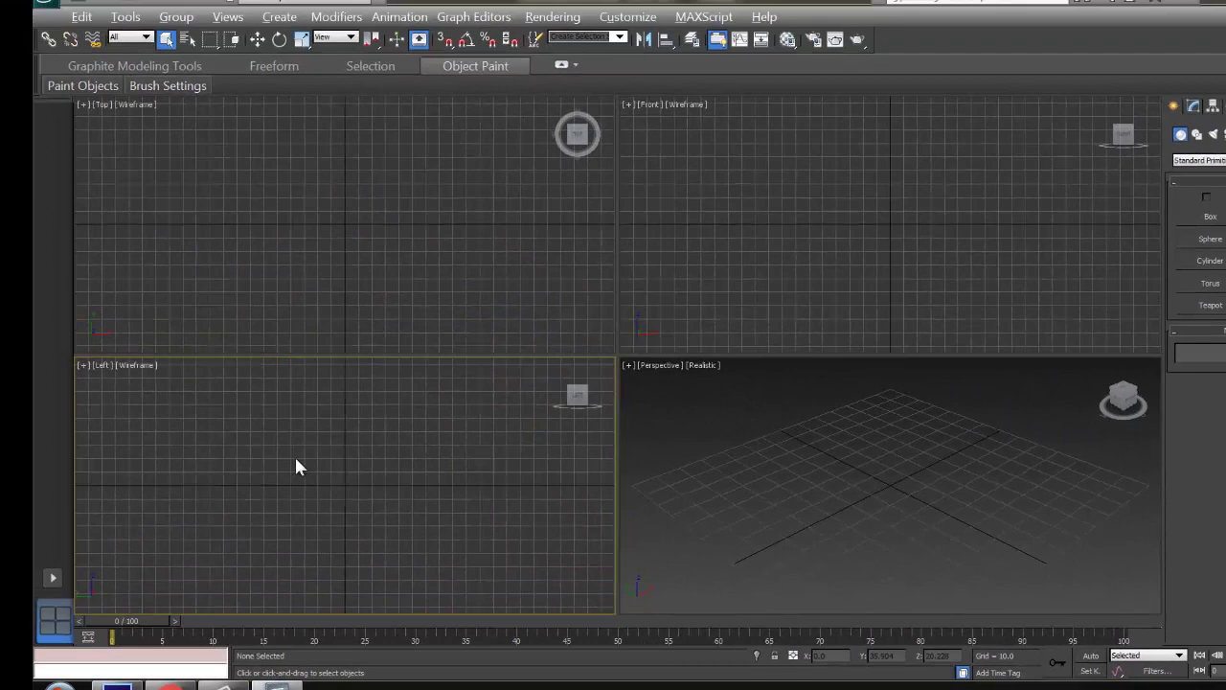
pyautogui.hotkey('alt', 'w')
pyautogui.hotkey('alt', 'w')
pyautogui.hotkey('alt', 'w')
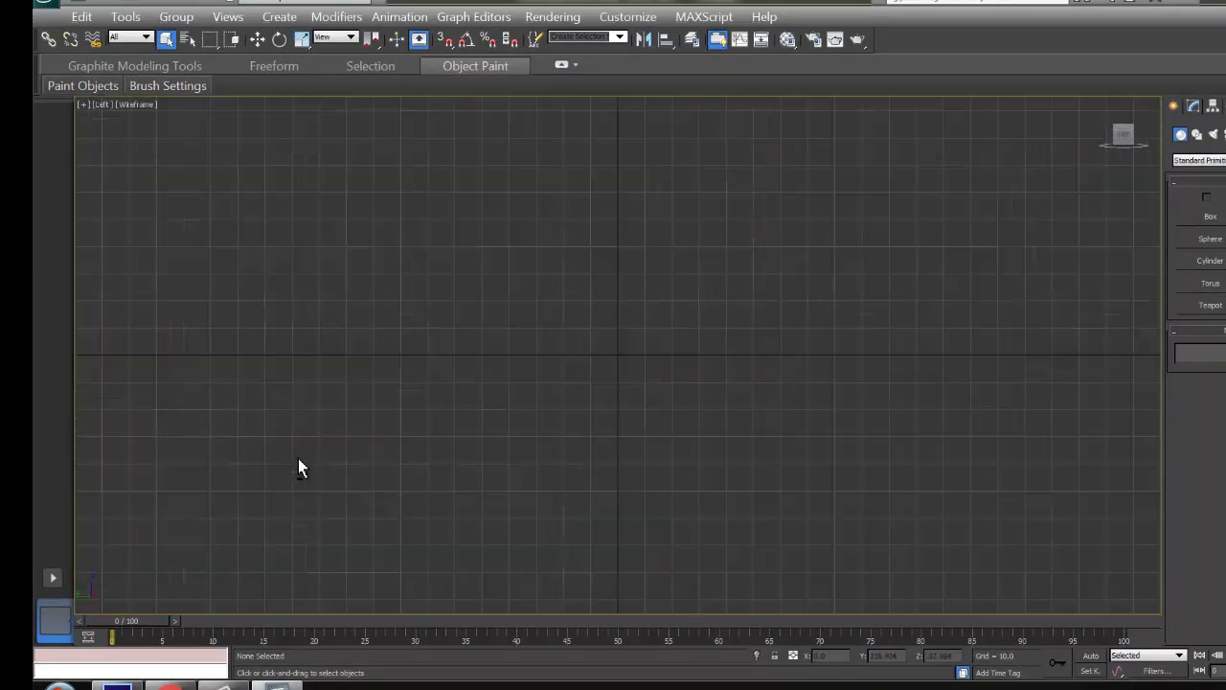
pyautogui.hotkey('alt', 'w')
pyautogui.hotkey('alt', 'w')
pyautogui.hotkey('alt', 'w')
pyautogui.hotkey('alt', 'w')
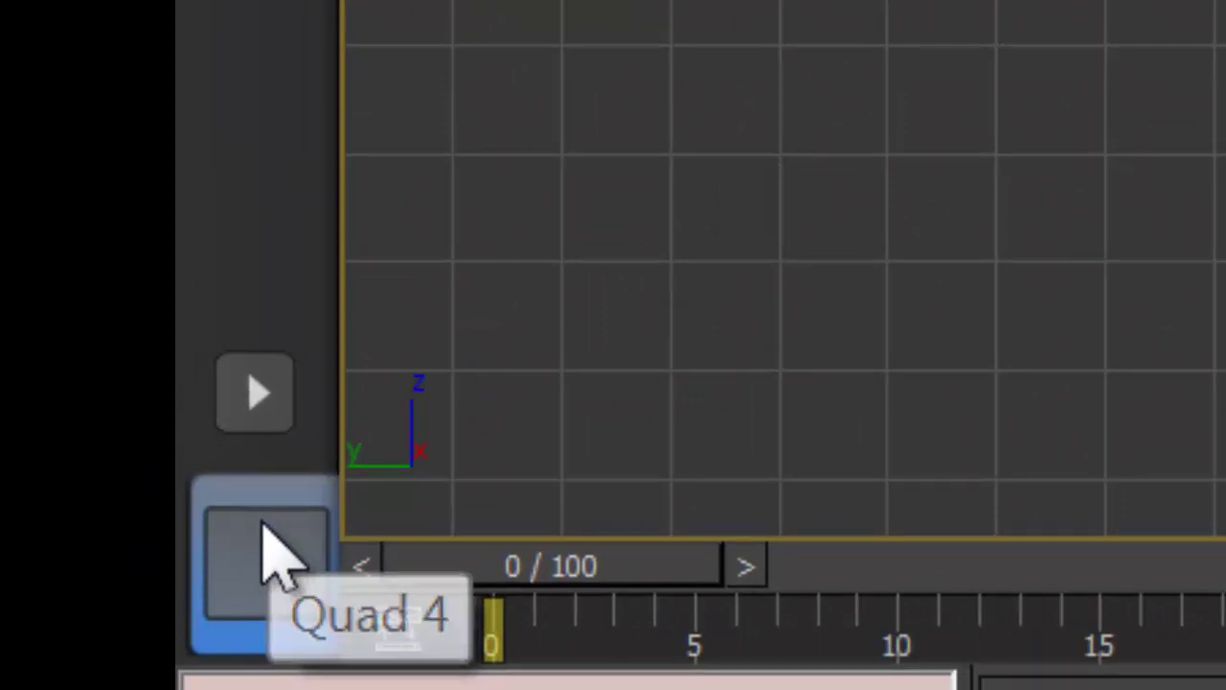
pyautogui.click(264, 527)
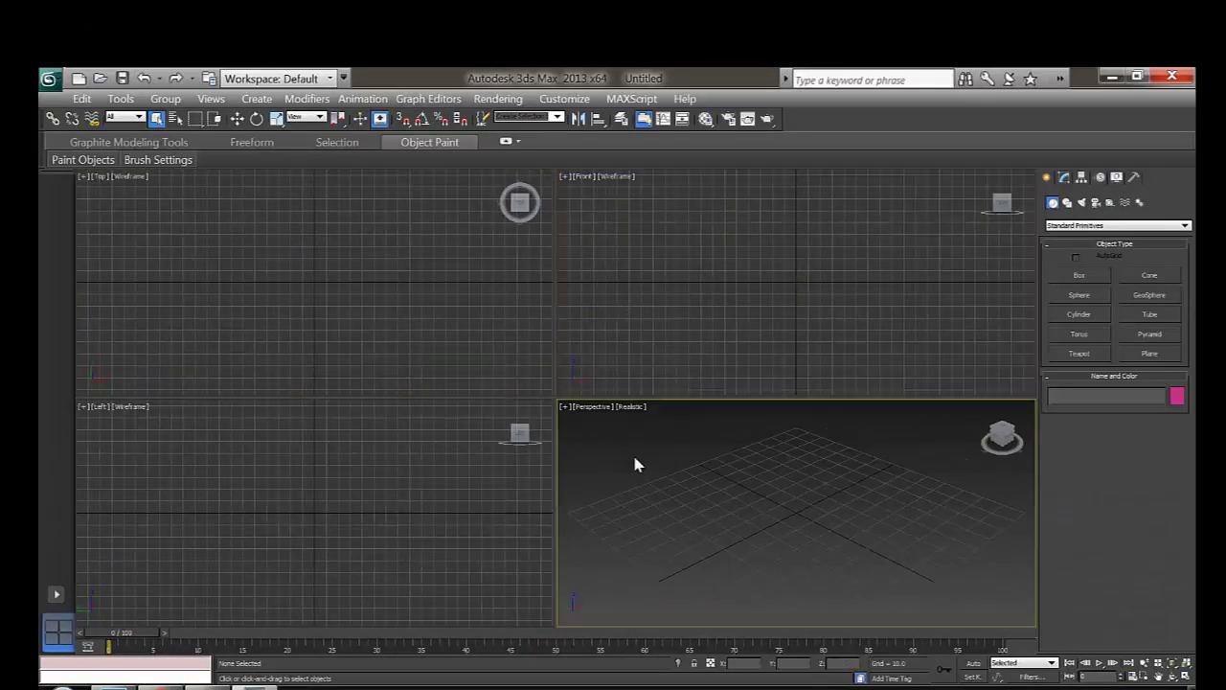
pyautogui.click(428, 476)
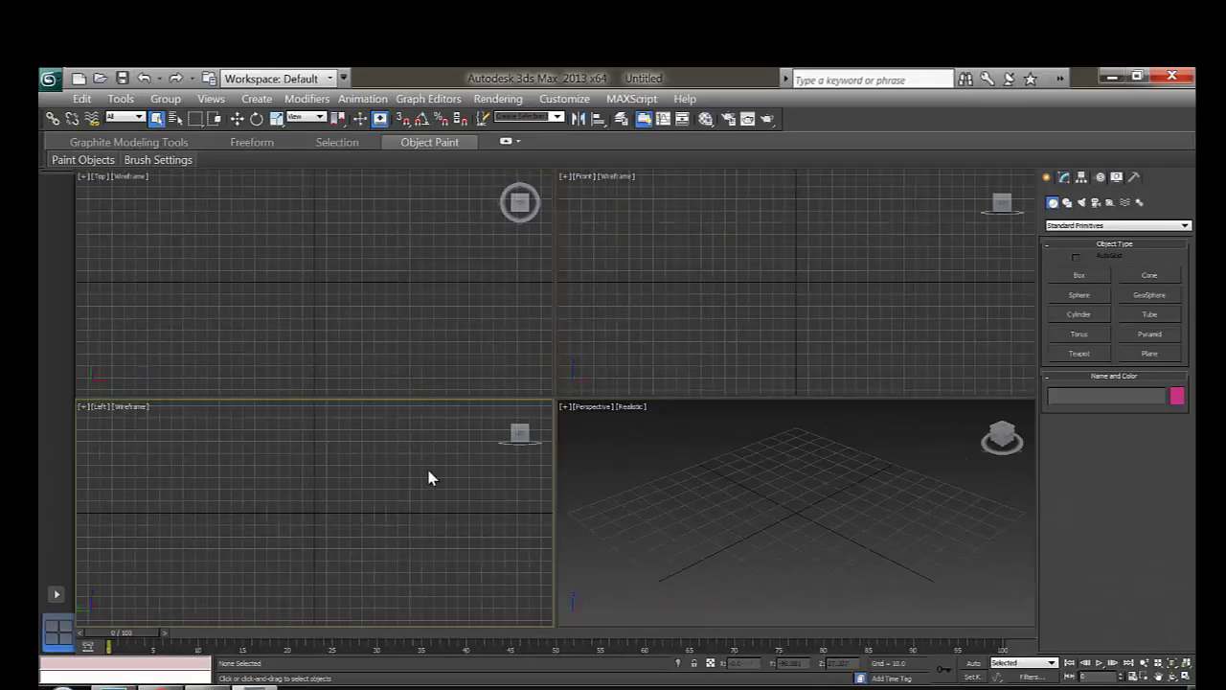
pyautogui.click(405, 318)
pyautogui.click(571, 313)
pyautogui.click(653, 454)
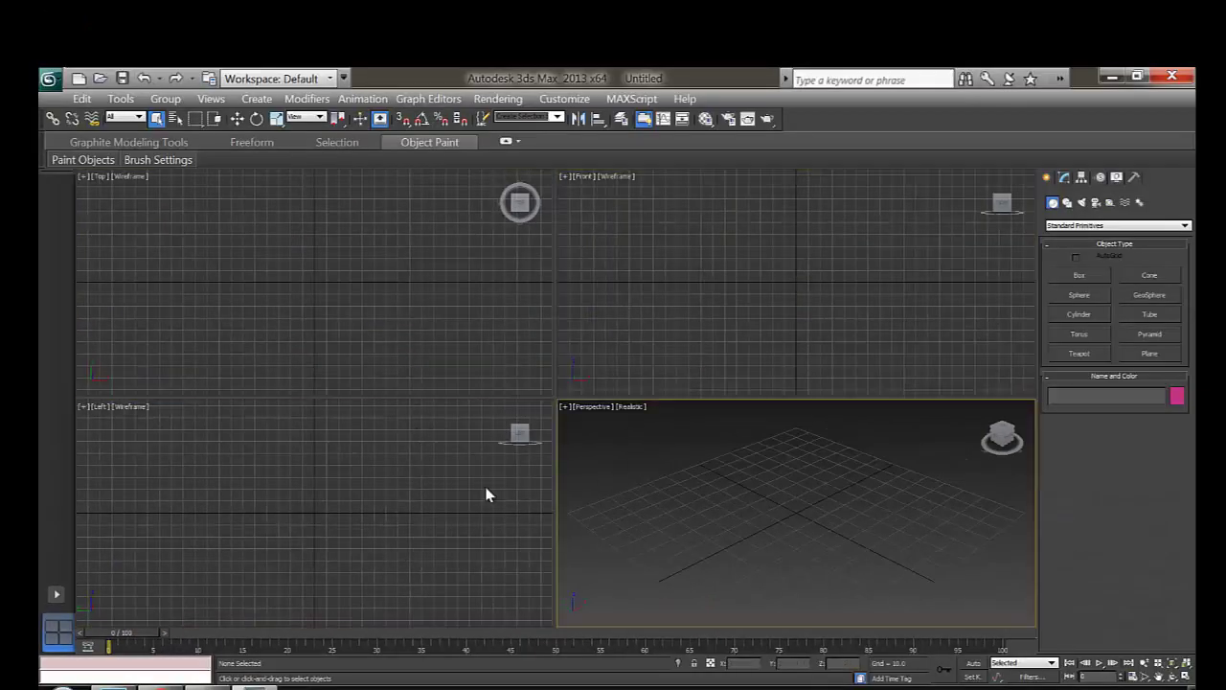
pyautogui.click(55, 596)
pyautogui.click(115, 508)
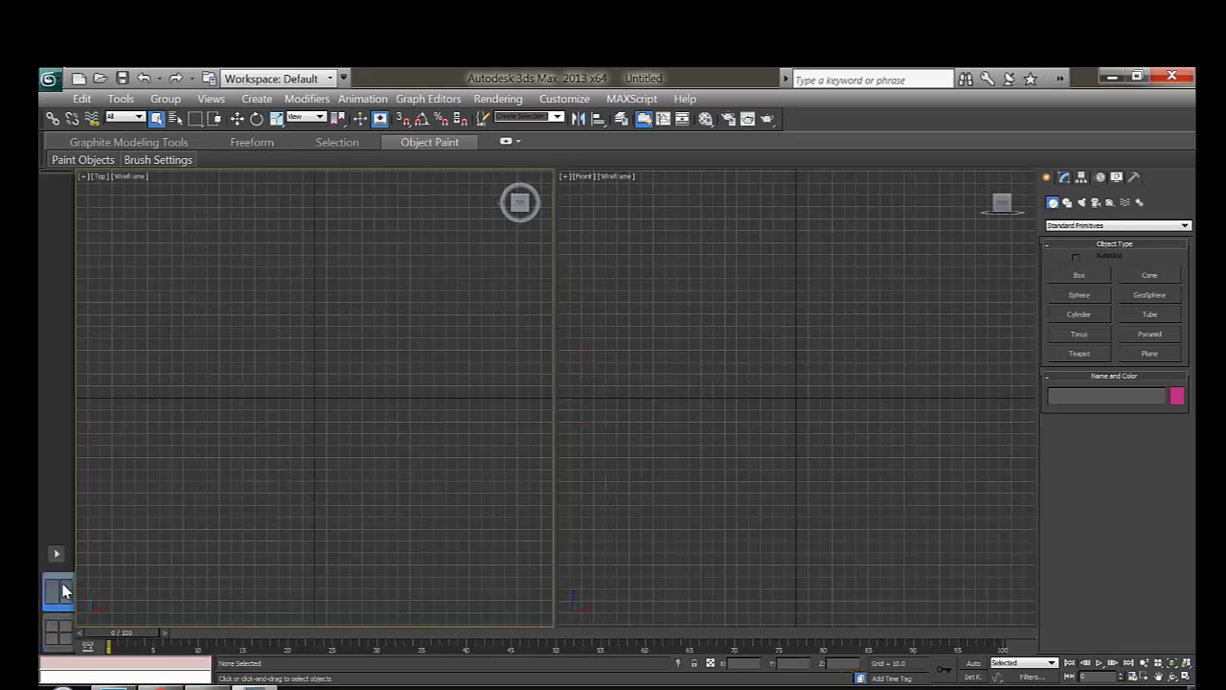
pyautogui.click(56, 553)
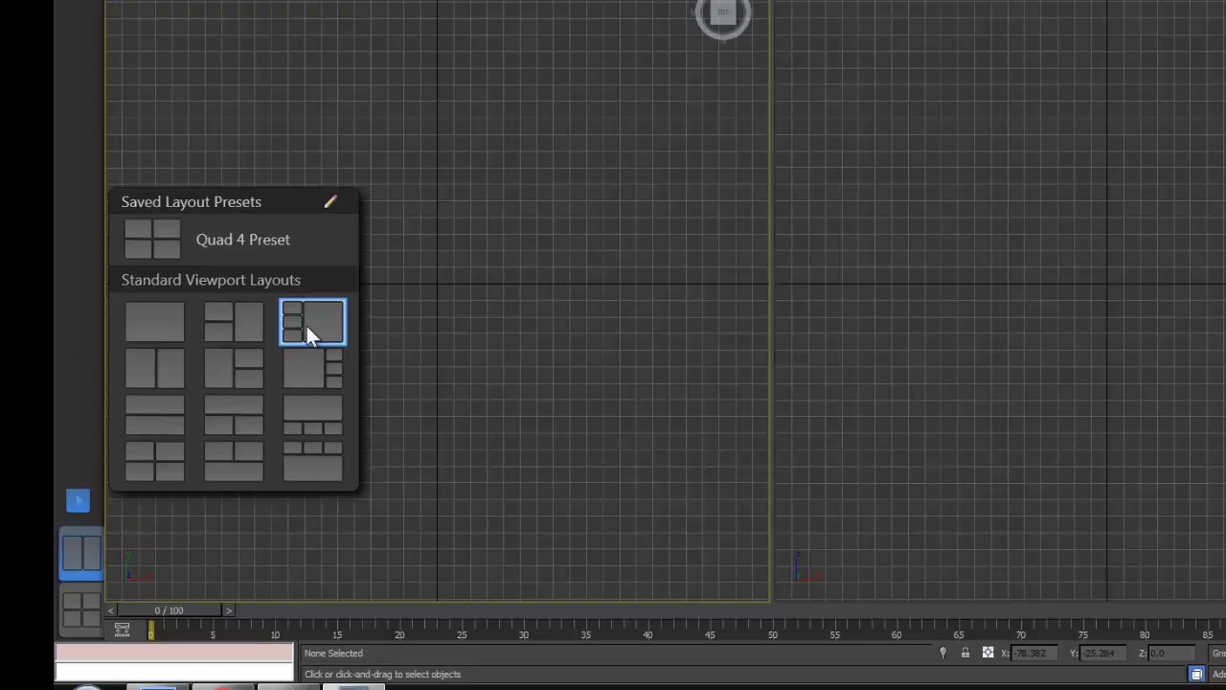
pyautogui.click(224, 424)
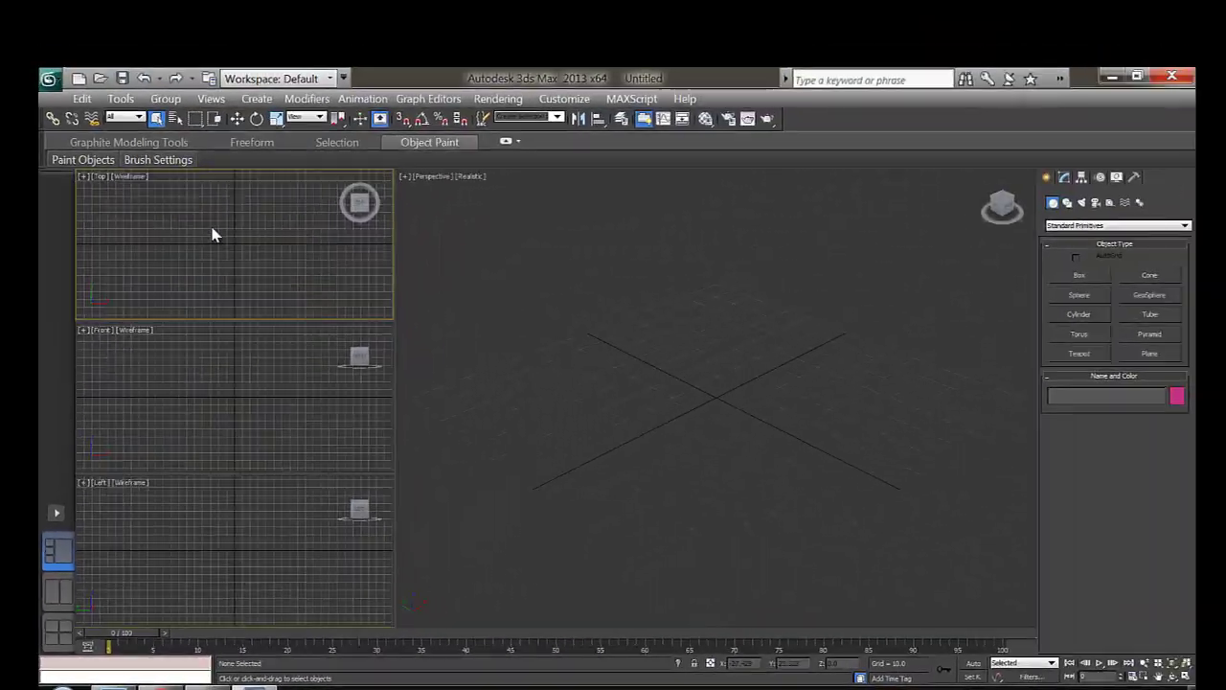
pyautogui.click(306, 240)
pyautogui.click(273, 458)
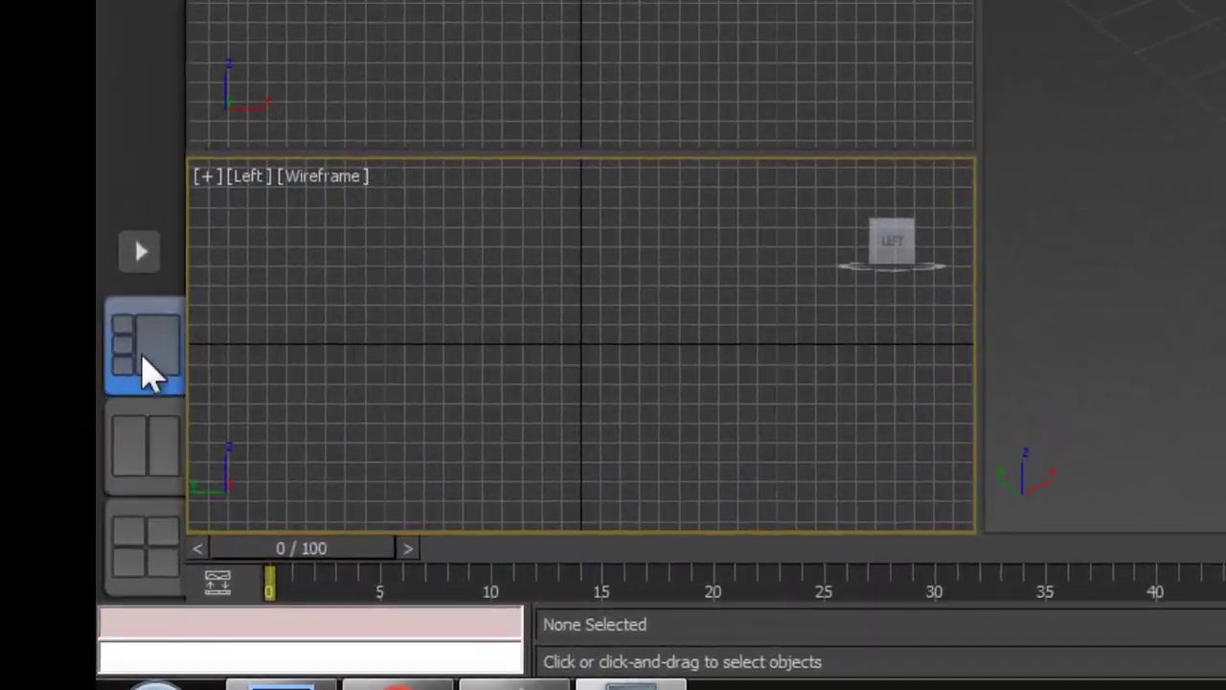
pyautogui.click(145, 452)
pyautogui.click(145, 546)
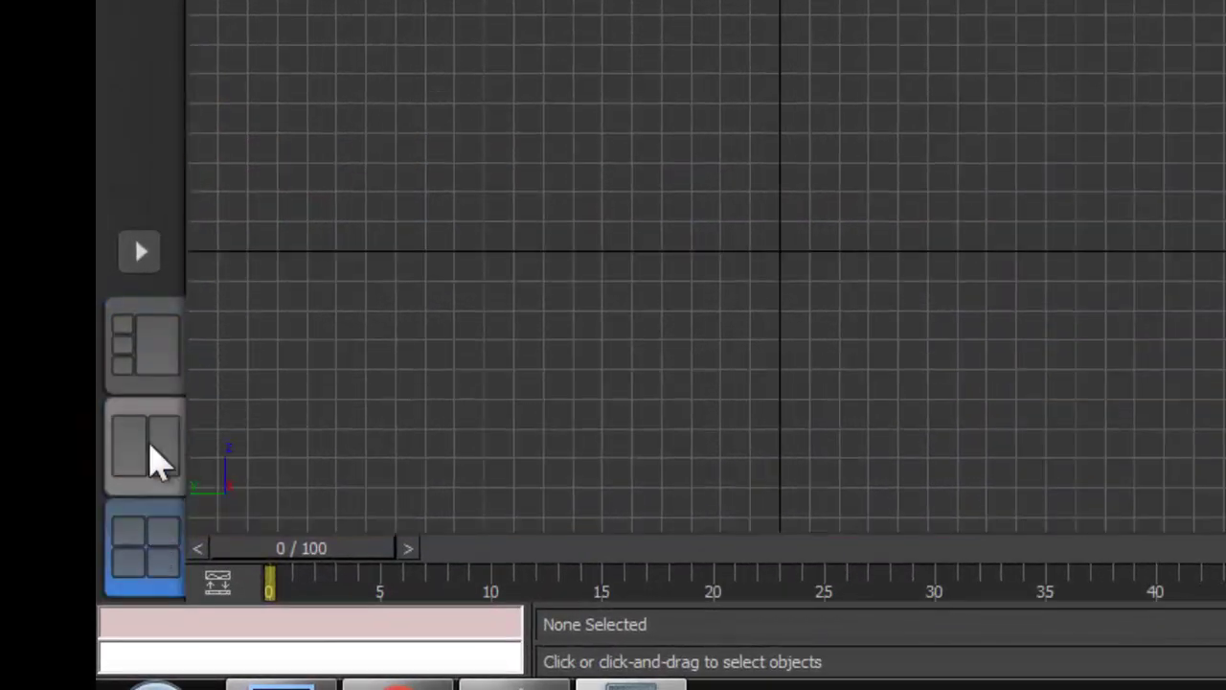
pyautogui.click(154, 457)
pyautogui.click(152, 345)
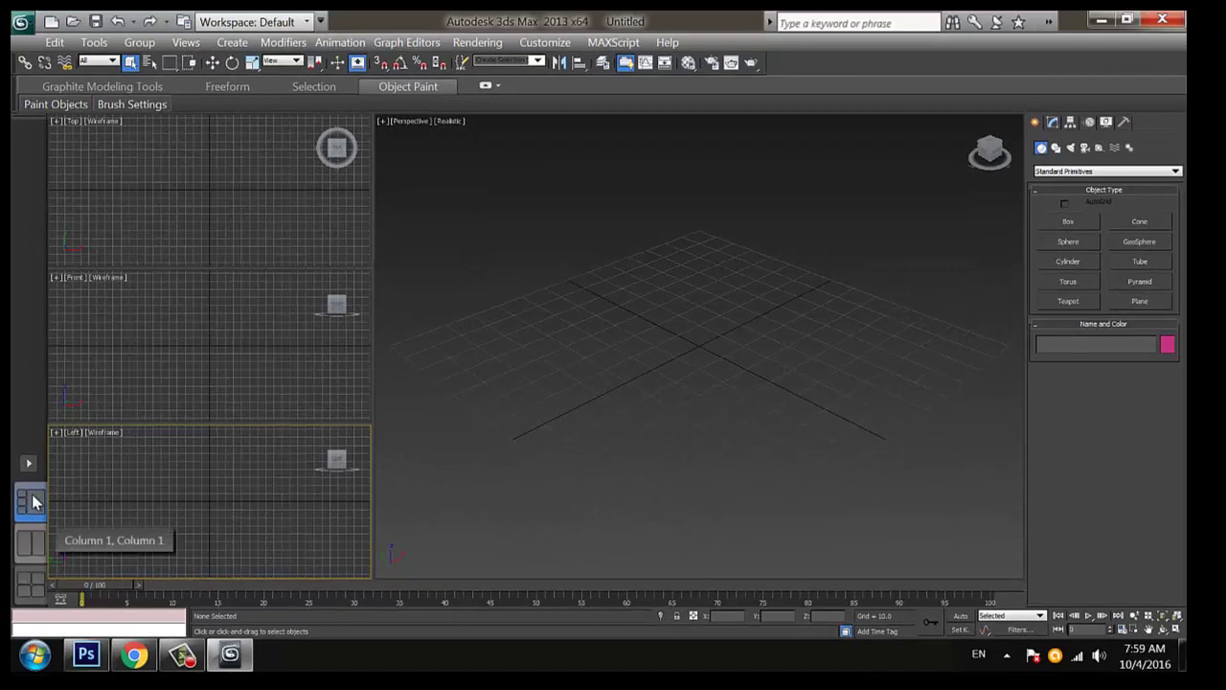
pyautogui.click(29, 543)
pyautogui.click(31, 502)
pyautogui.click(31, 504)
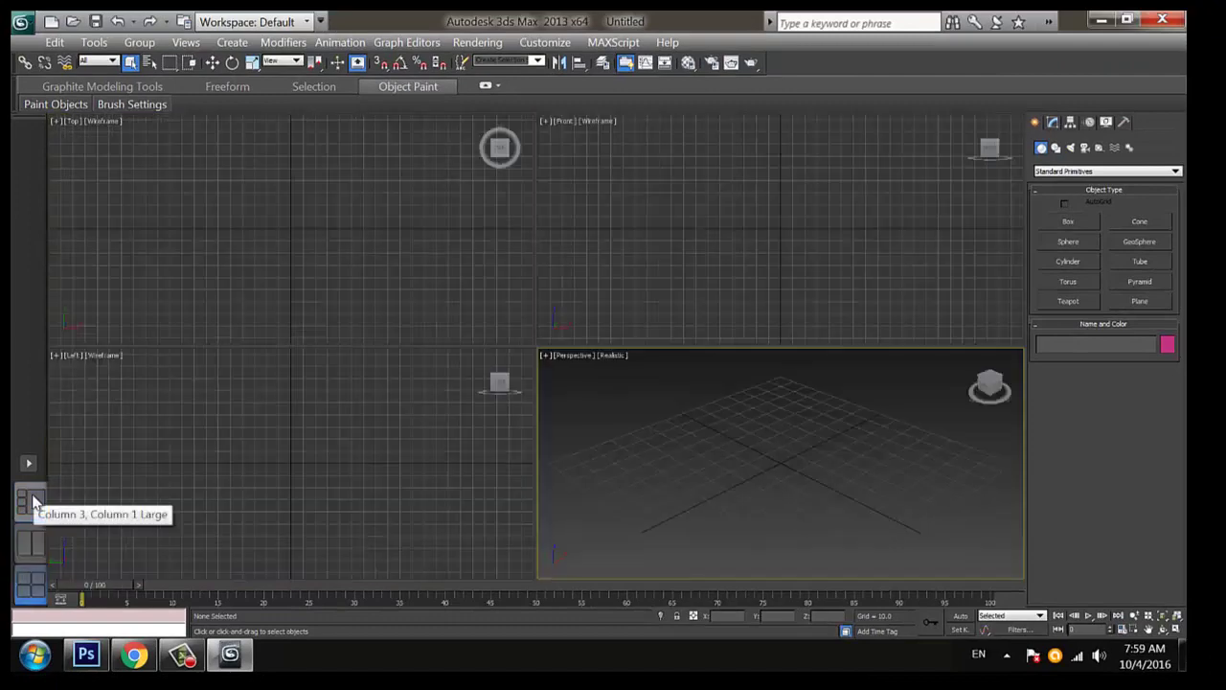
pyautogui.click(26, 540)
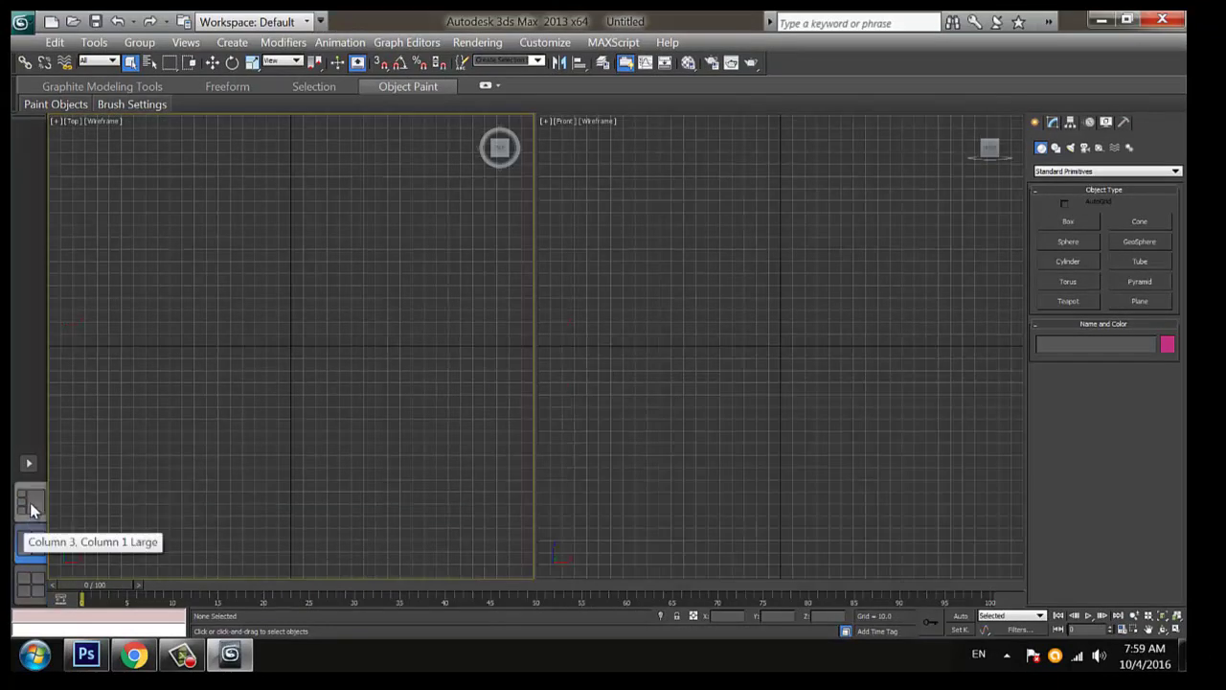
pyautogui.rightClick(31, 504)
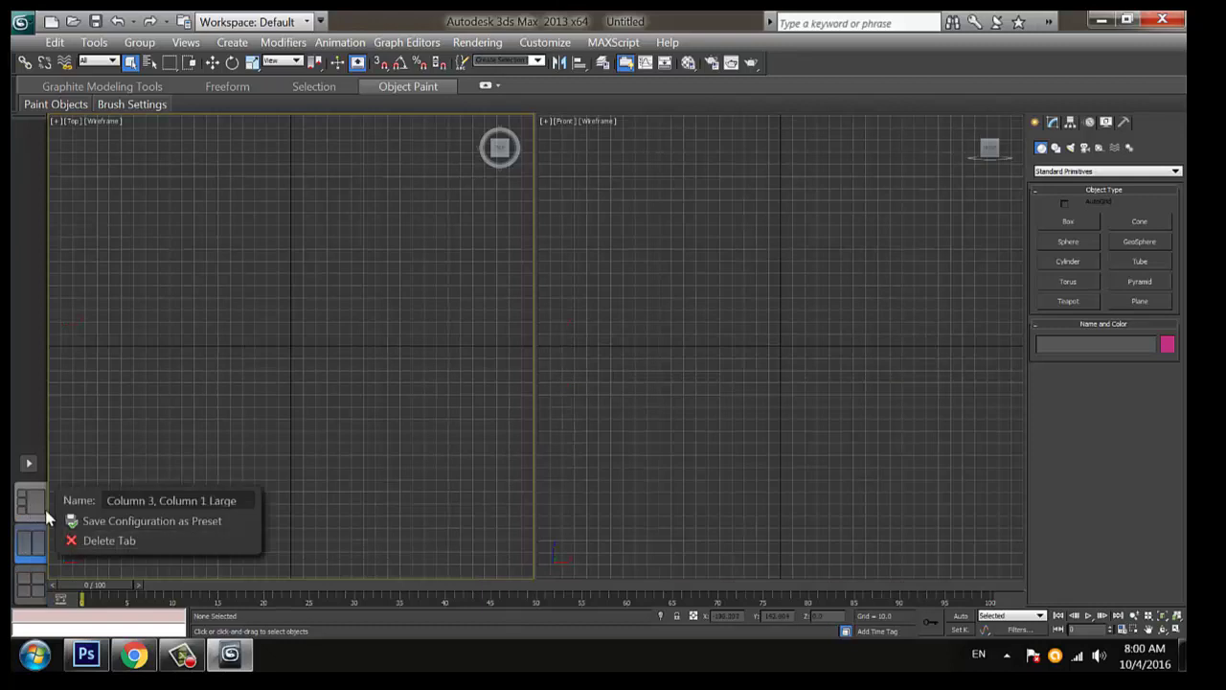
pyautogui.click(96, 540)
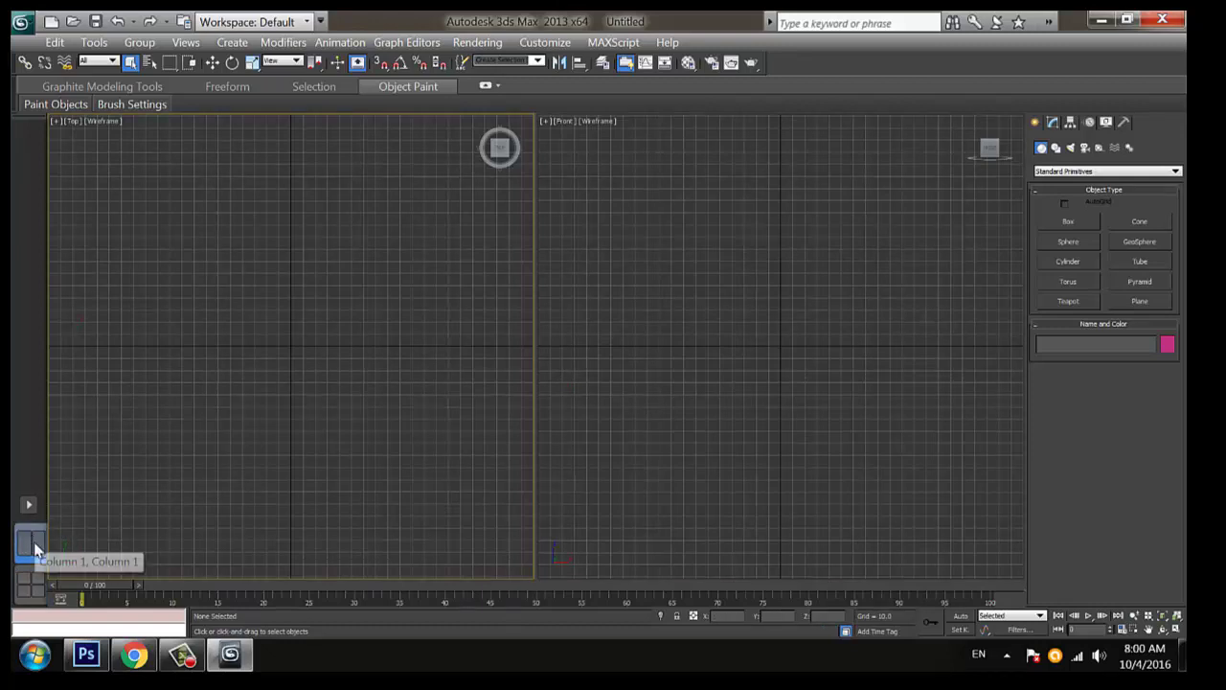
pyautogui.rightClick(32, 542)
pyautogui.click(101, 580)
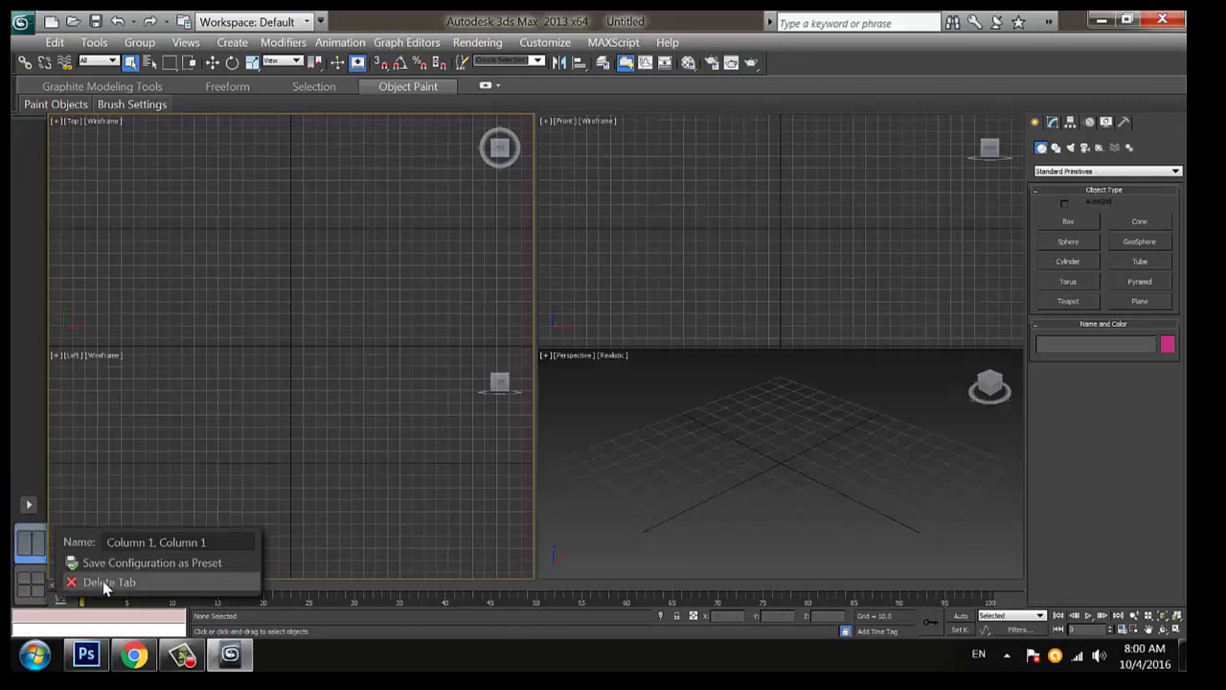
pyautogui.click(316, 287)
pyautogui.click(613, 307)
pyautogui.click(691, 426)
pyautogui.click(405, 462)
pyautogui.click(384, 269)
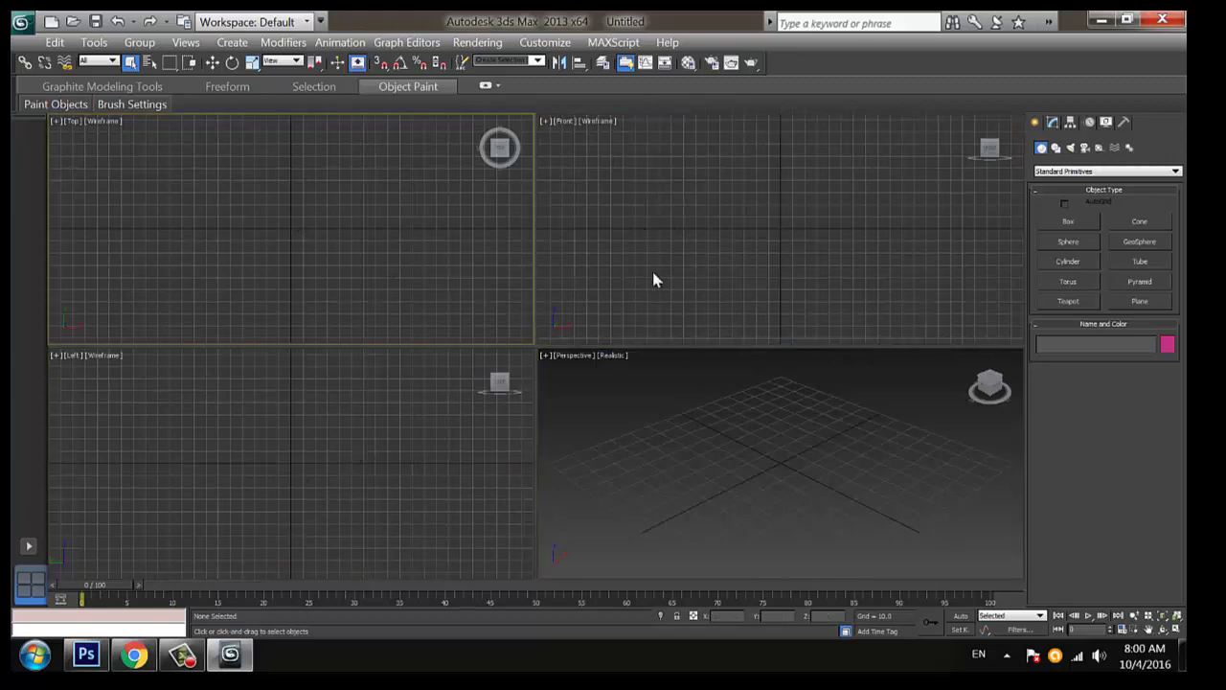
pyautogui.click(652, 277)
pyautogui.click(690, 454)
pyautogui.click(375, 459)
pyautogui.click(479, 287)
pyautogui.click(717, 236)
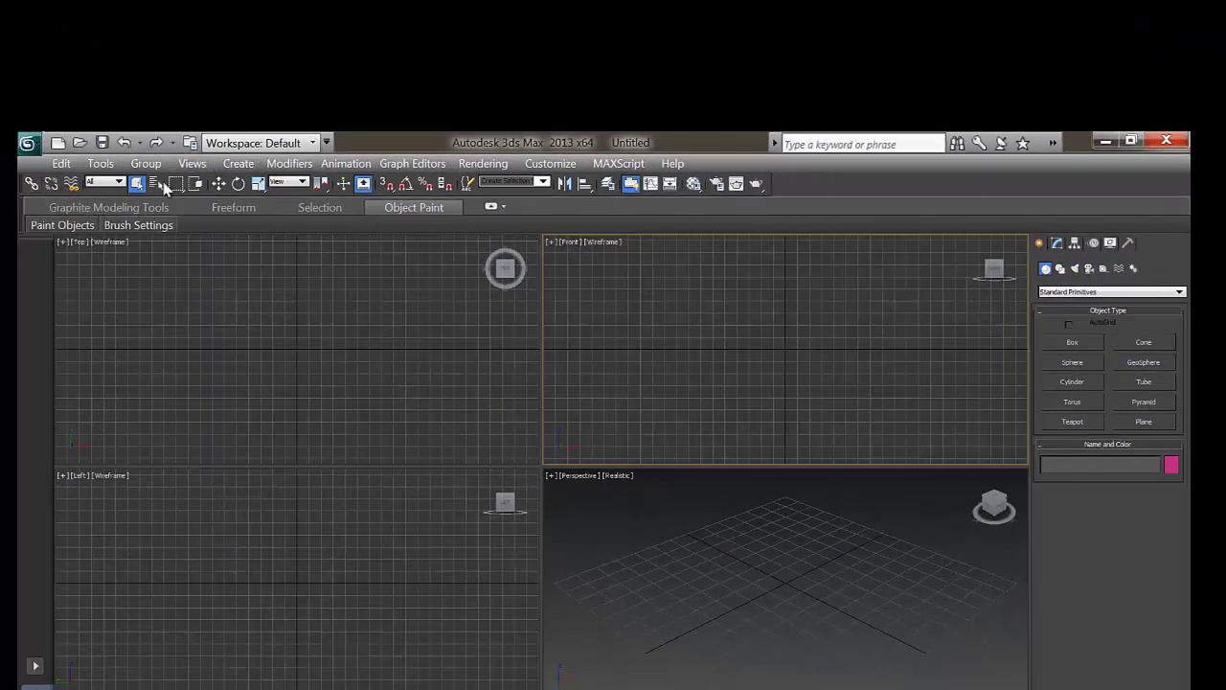
pyautogui.rightClick(804, 184)
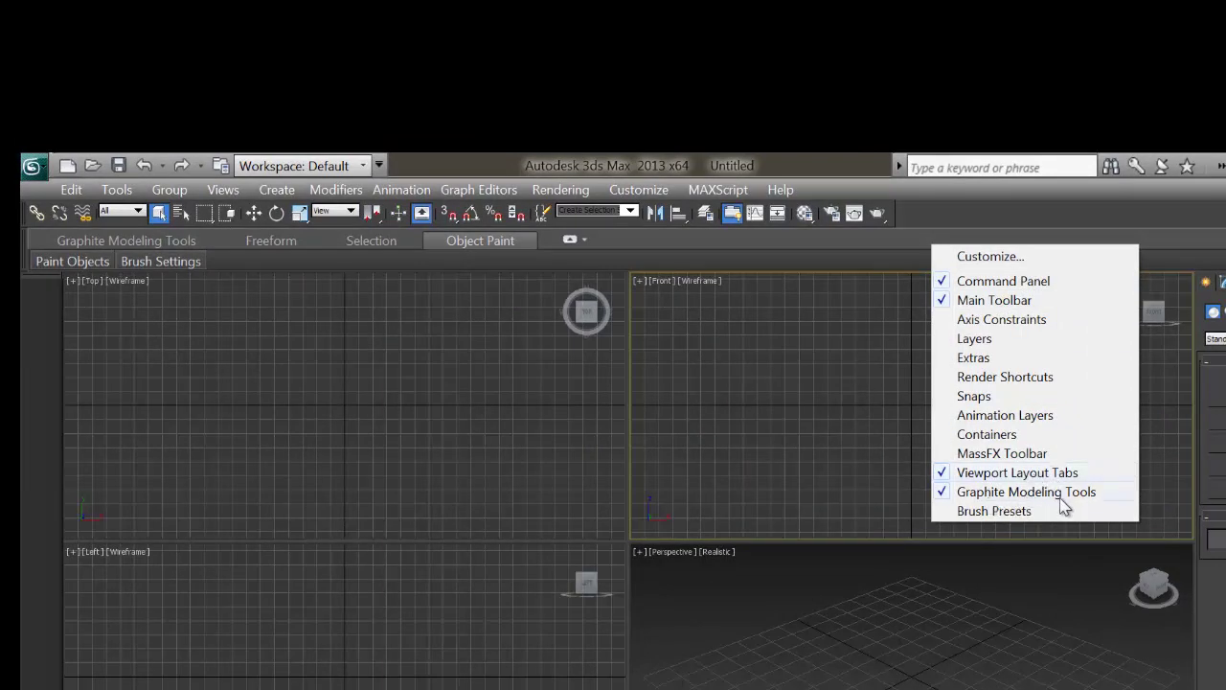
pyautogui.click(1015, 285)
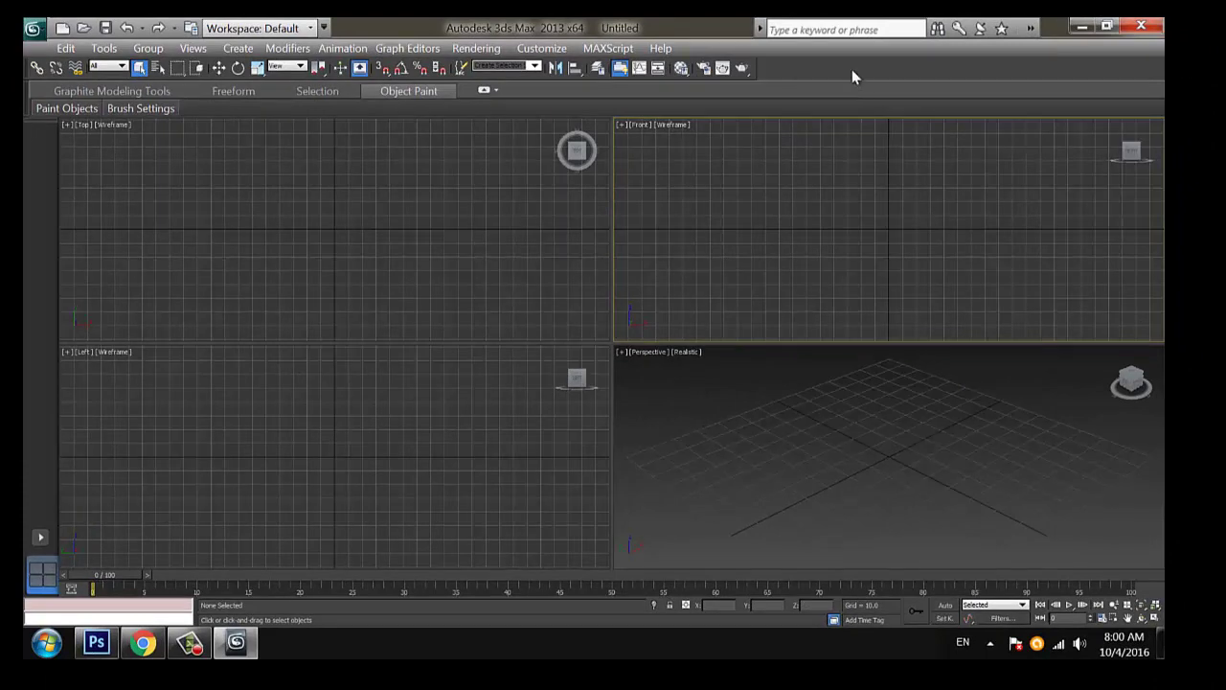
pyautogui.rightClick(851, 69)
pyautogui.click(899, 125)
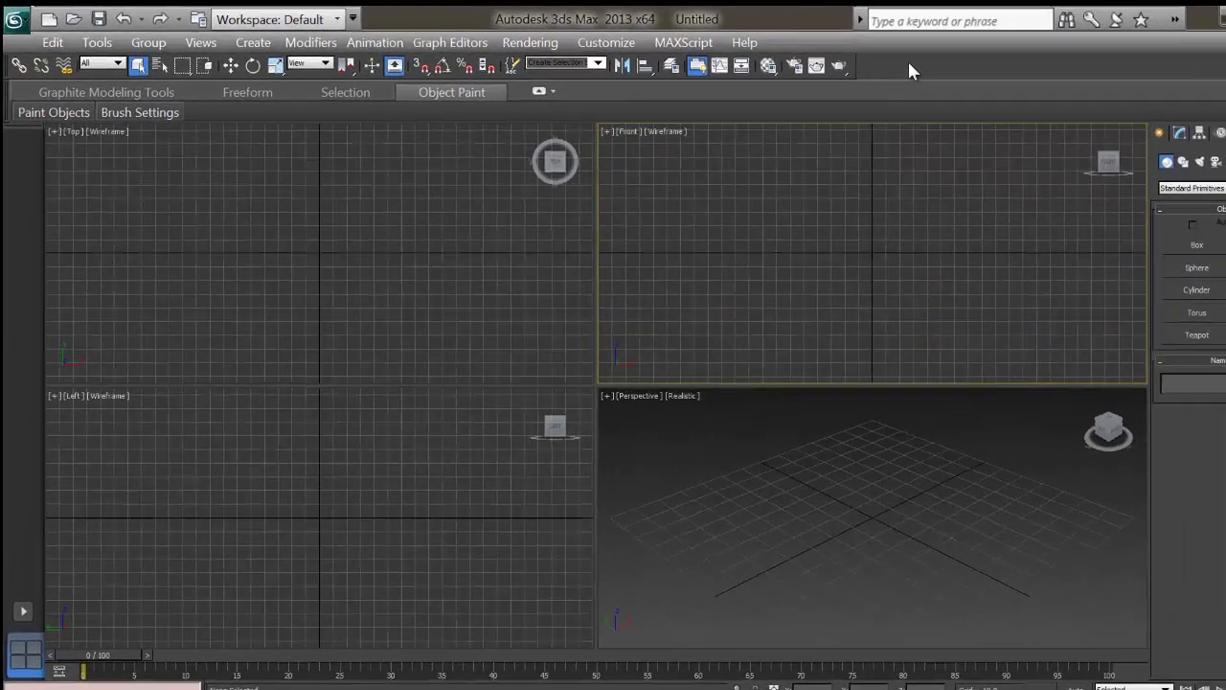
pyautogui.rightClick(800, 62)
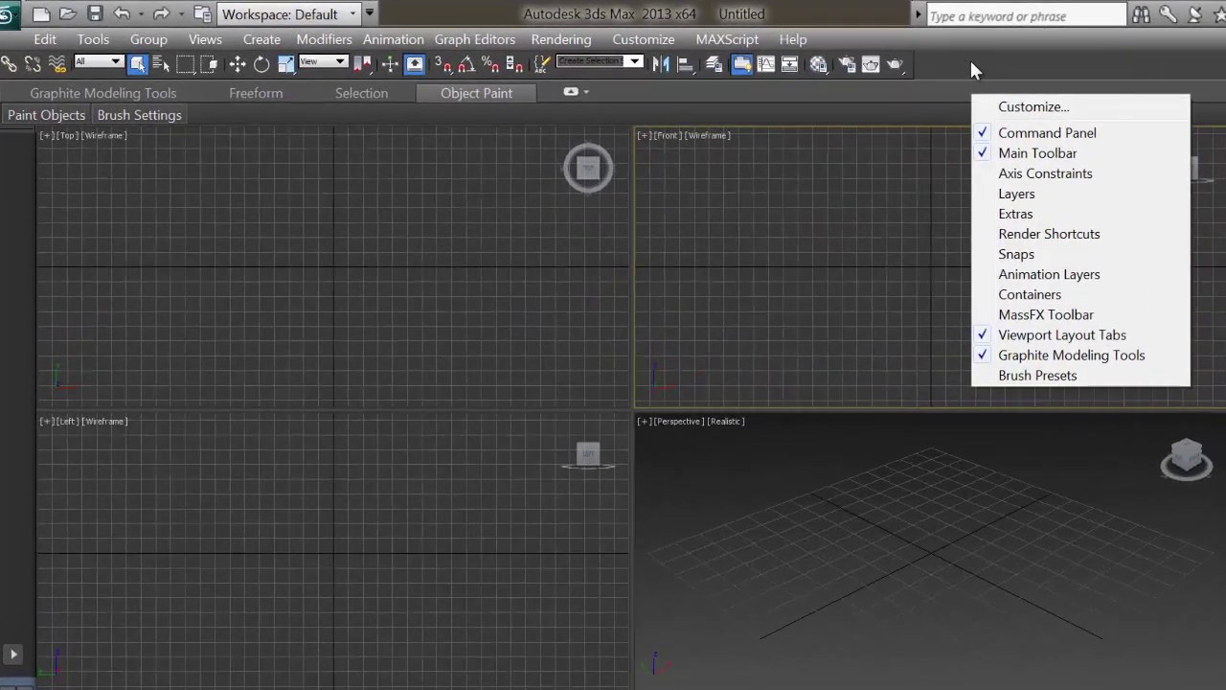
pyautogui.click(1017, 362)
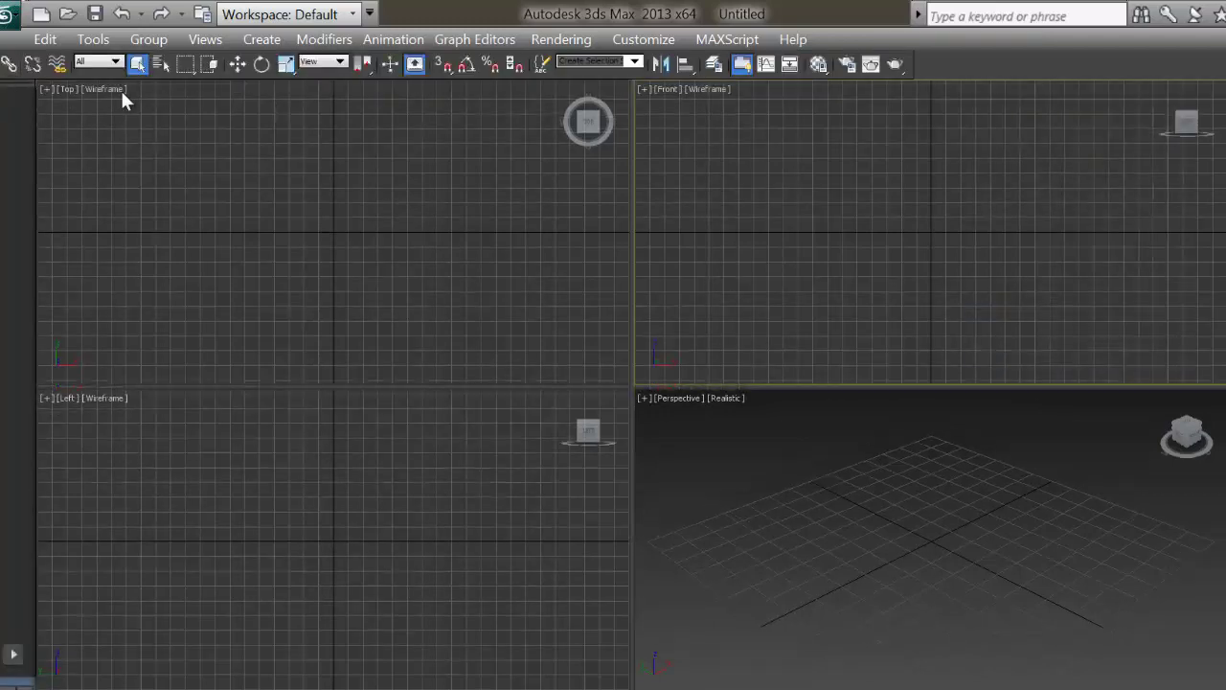
pyautogui.rightClick(996, 56)
pyautogui.click(1069, 349)
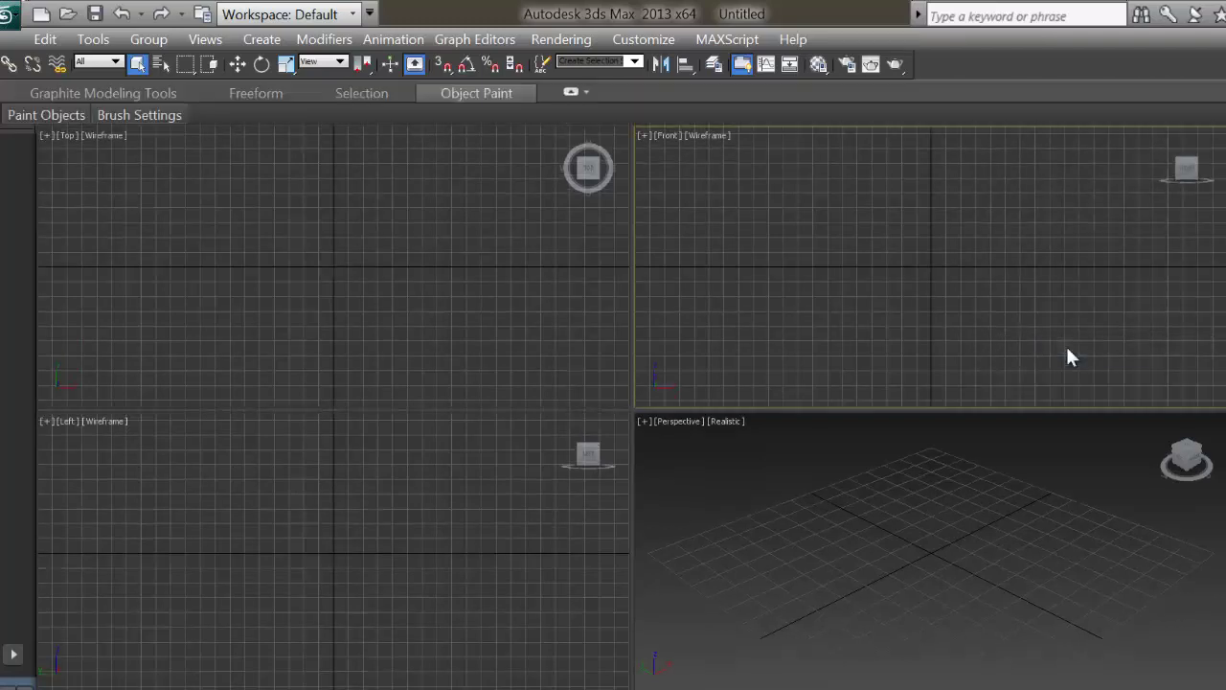
pyautogui.rightClick(1006, 65)
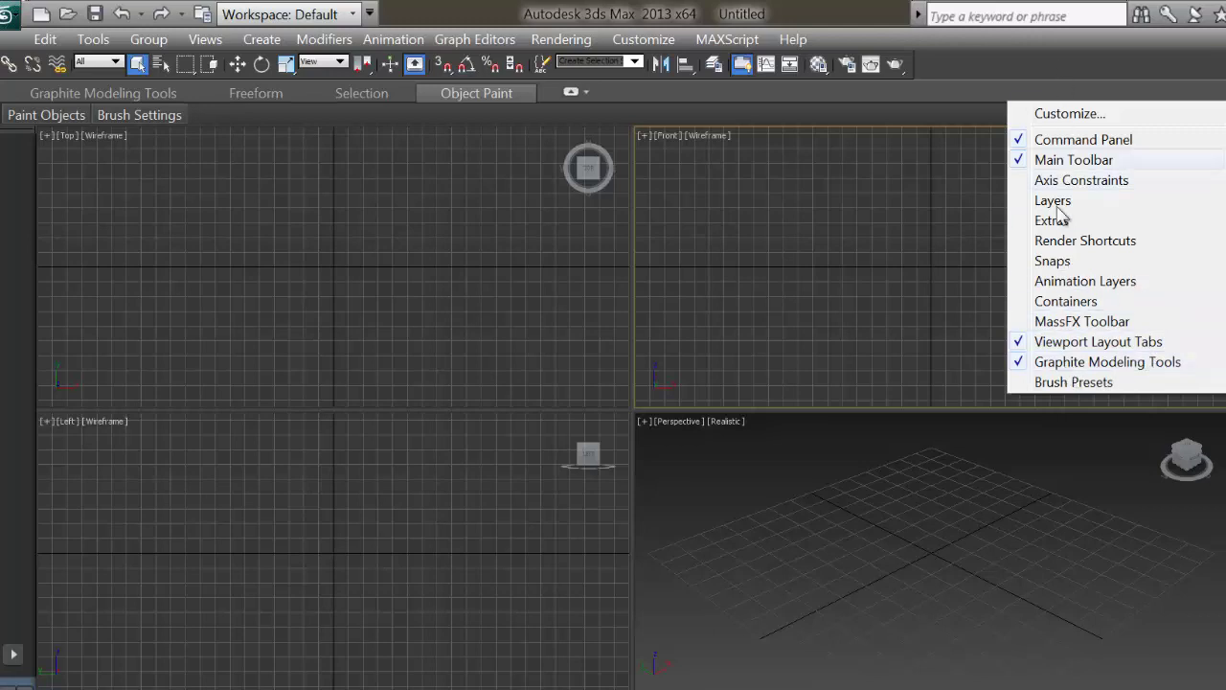
pyautogui.click(1049, 200)
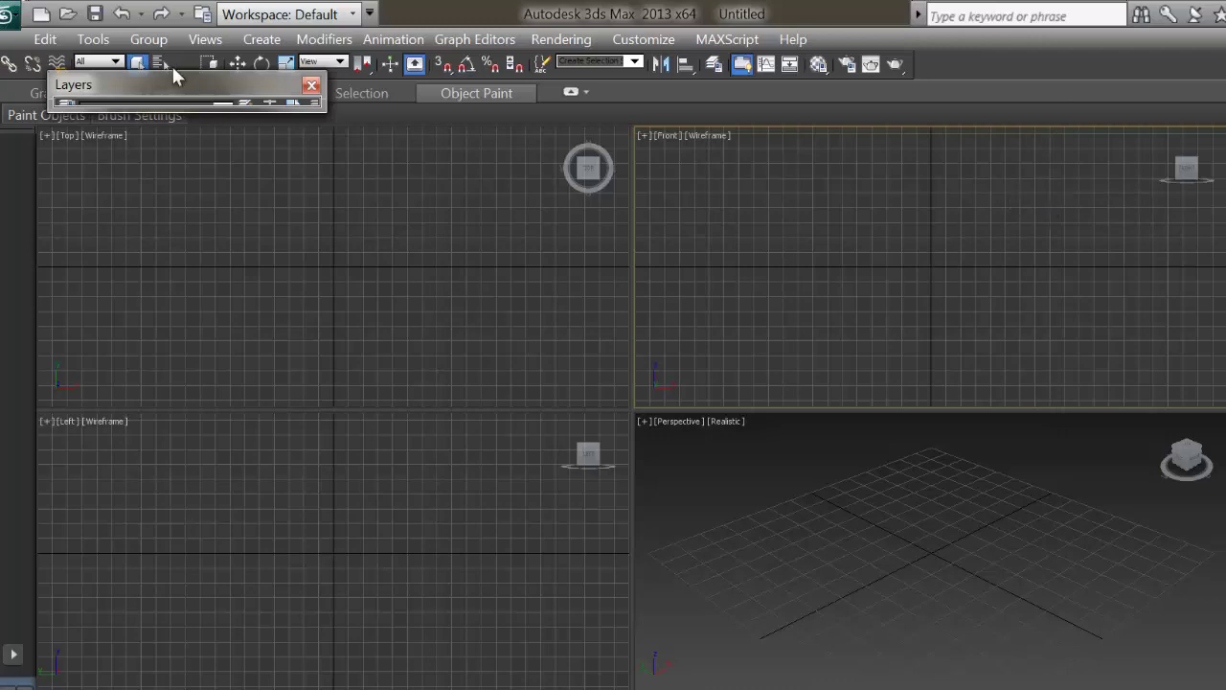
pyautogui.click(311, 86)
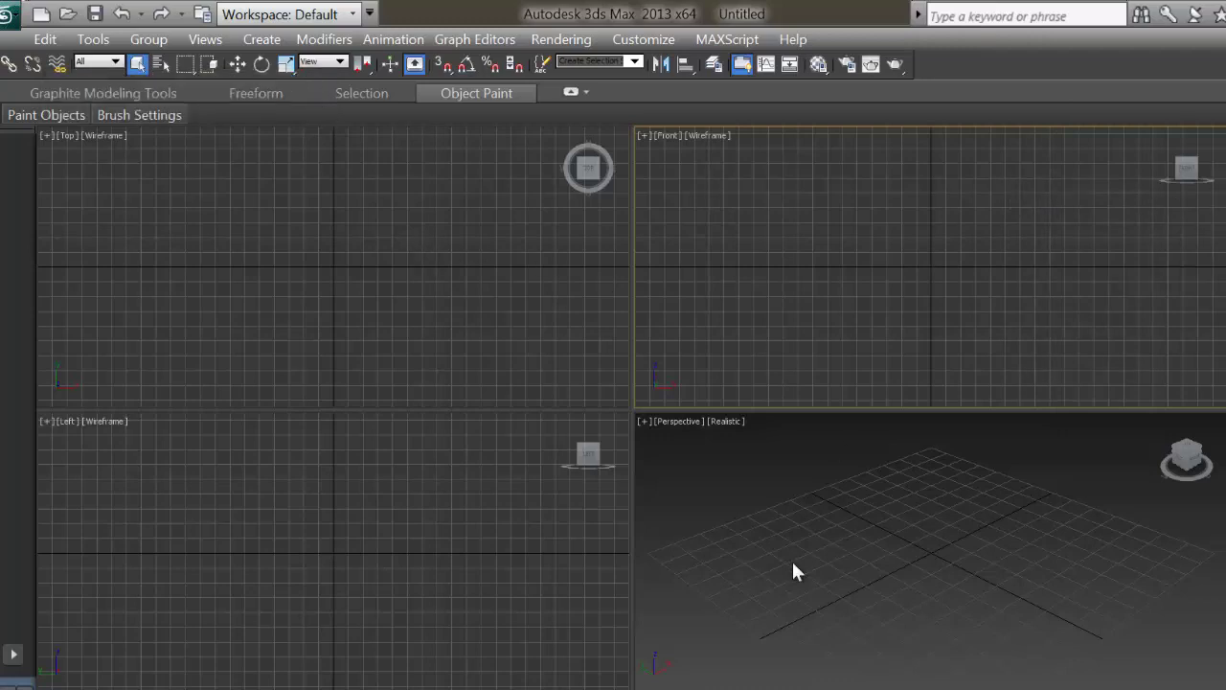
# Step: Activate the Top, Front and Left viewports in turn, ending on Perspective
pyautogui.click(387, 484)
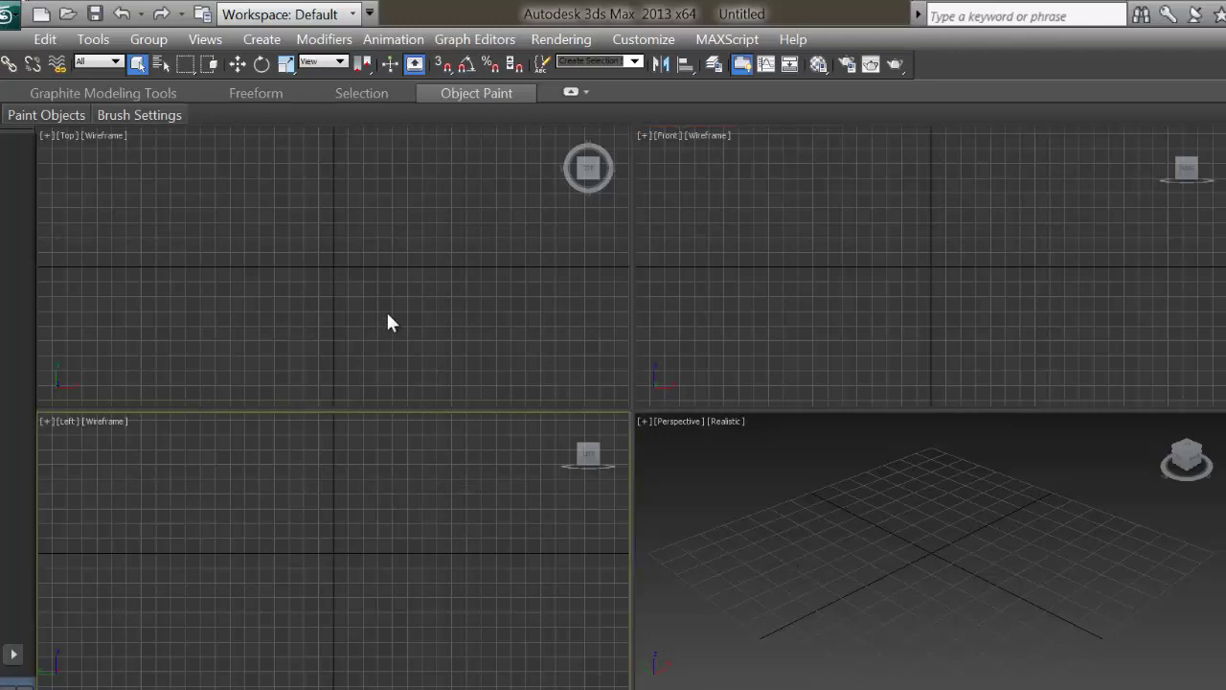
pyautogui.click(386, 309)
pyautogui.click(795, 412)
pyautogui.click(446, 544)
pyautogui.click(574, 383)
pyautogui.click(750, 329)
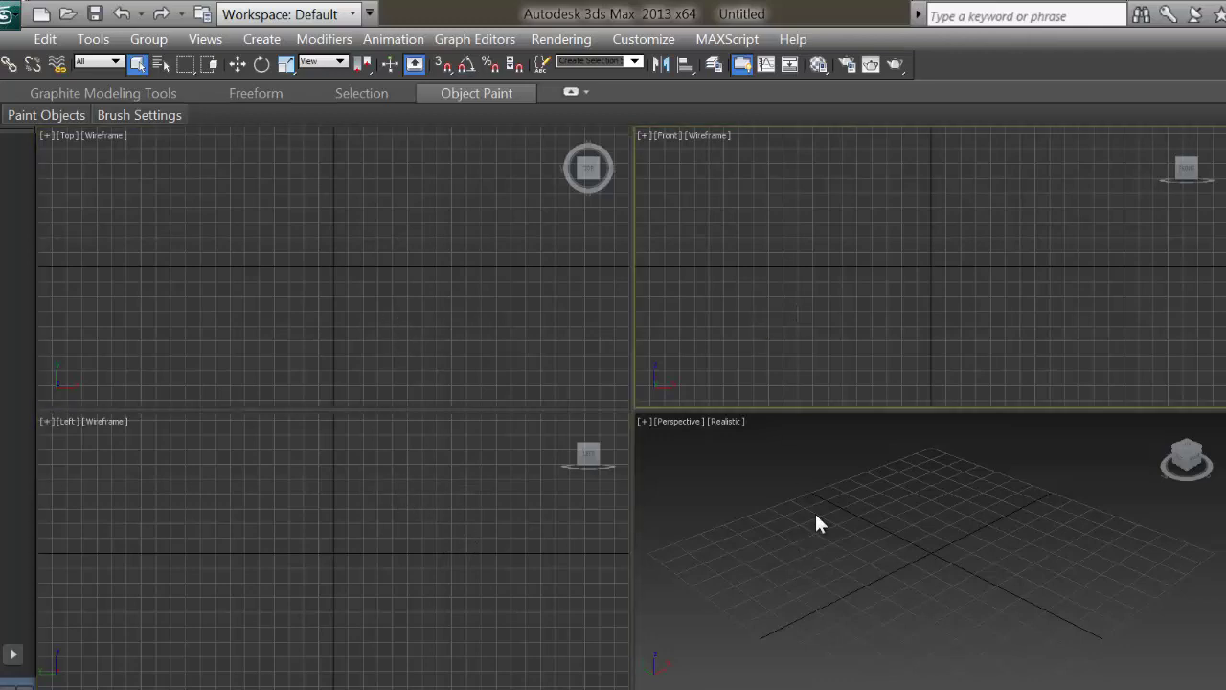
pyautogui.click(815, 520)
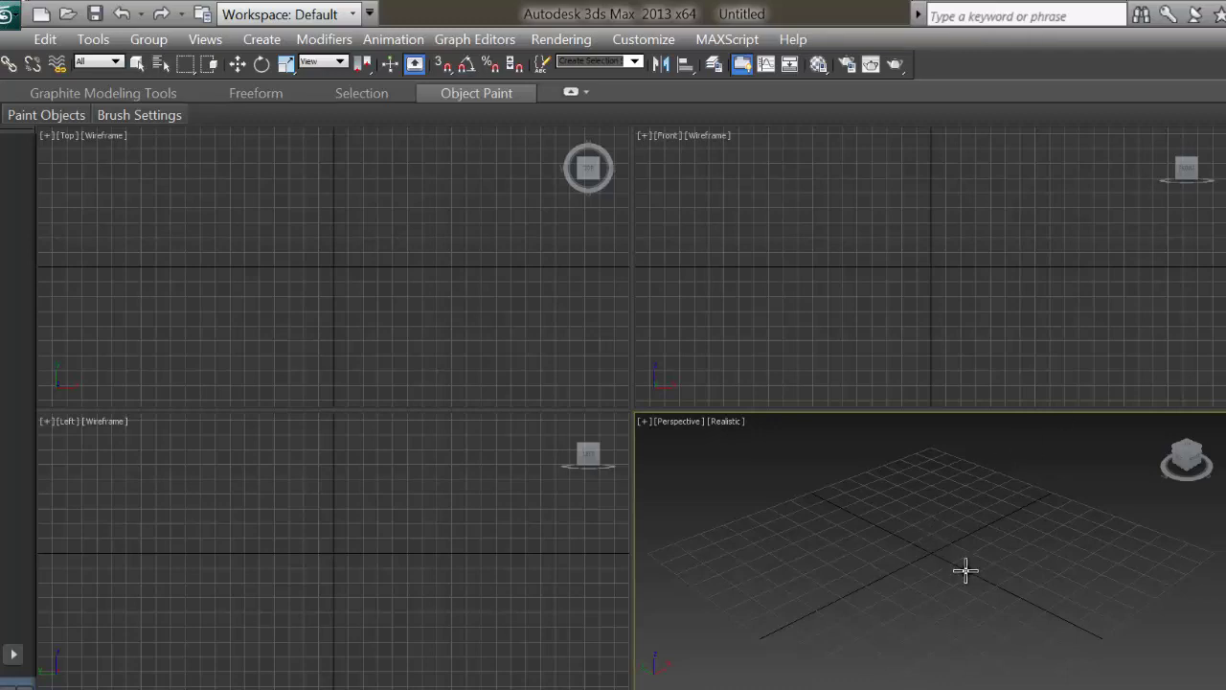
# Step: Create a box, a torus, a teapot and a tube in the Perspective viewport
pyautogui.moveTo(963, 568); pyautogui.dragTo(944, 594)
pyautogui.click(939, 432)
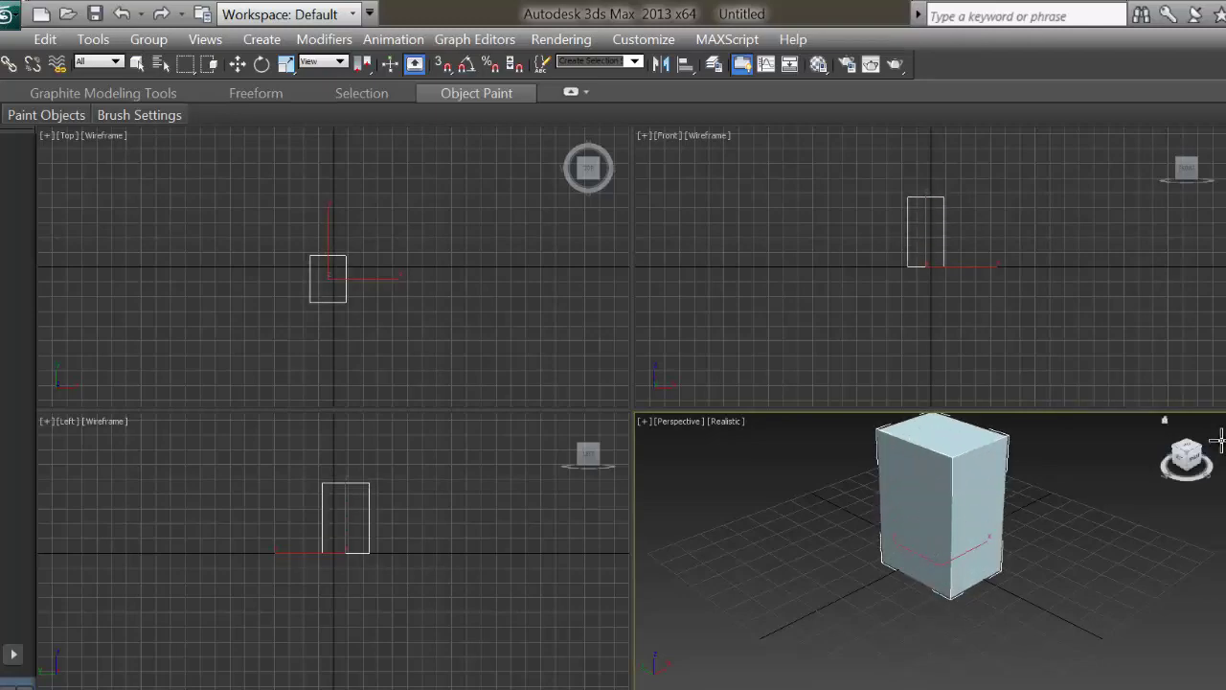
pyautogui.moveTo(757, 580); pyautogui.dragTo(850, 623)
pyautogui.click(821, 607)
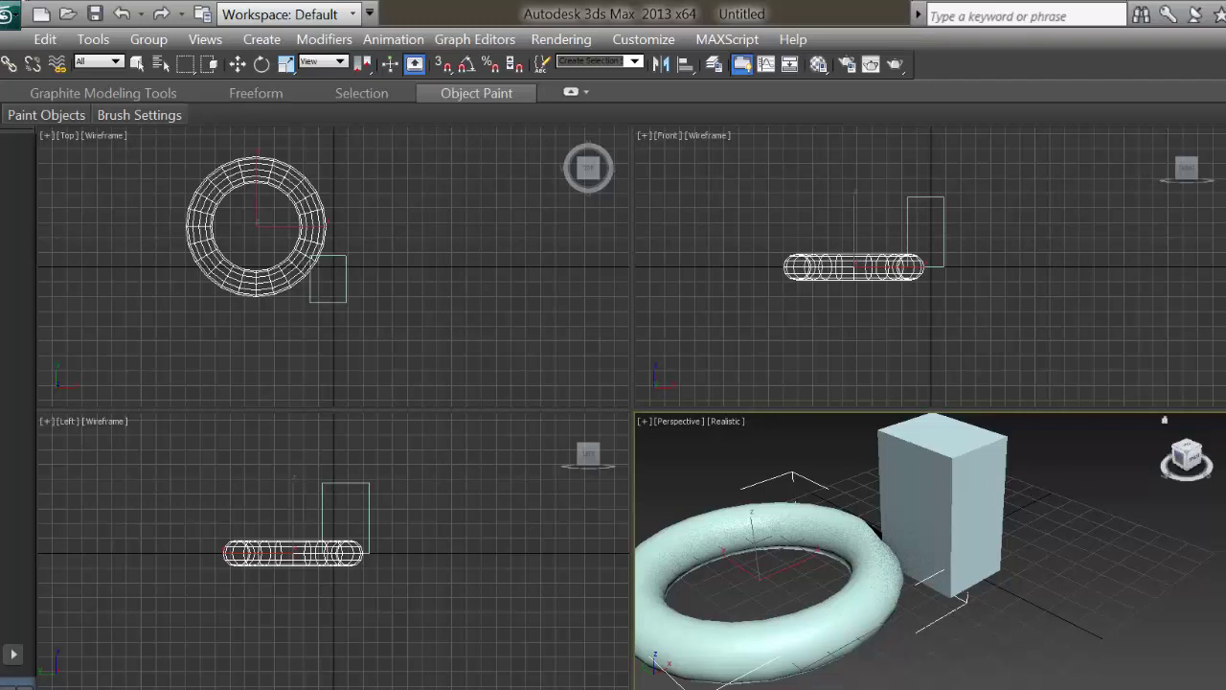
pyautogui.moveTo(1067, 588); pyautogui.dragTo(1106, 617)
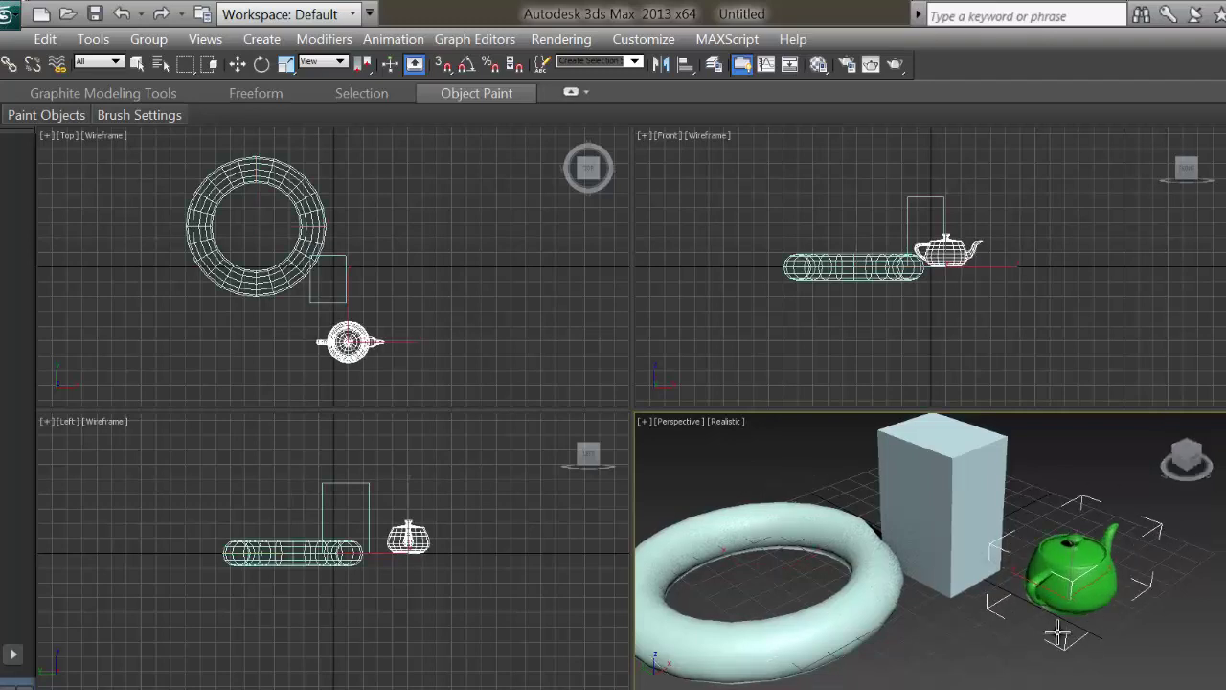
pyautogui.moveTo(948, 640); pyautogui.dragTo(968, 663)
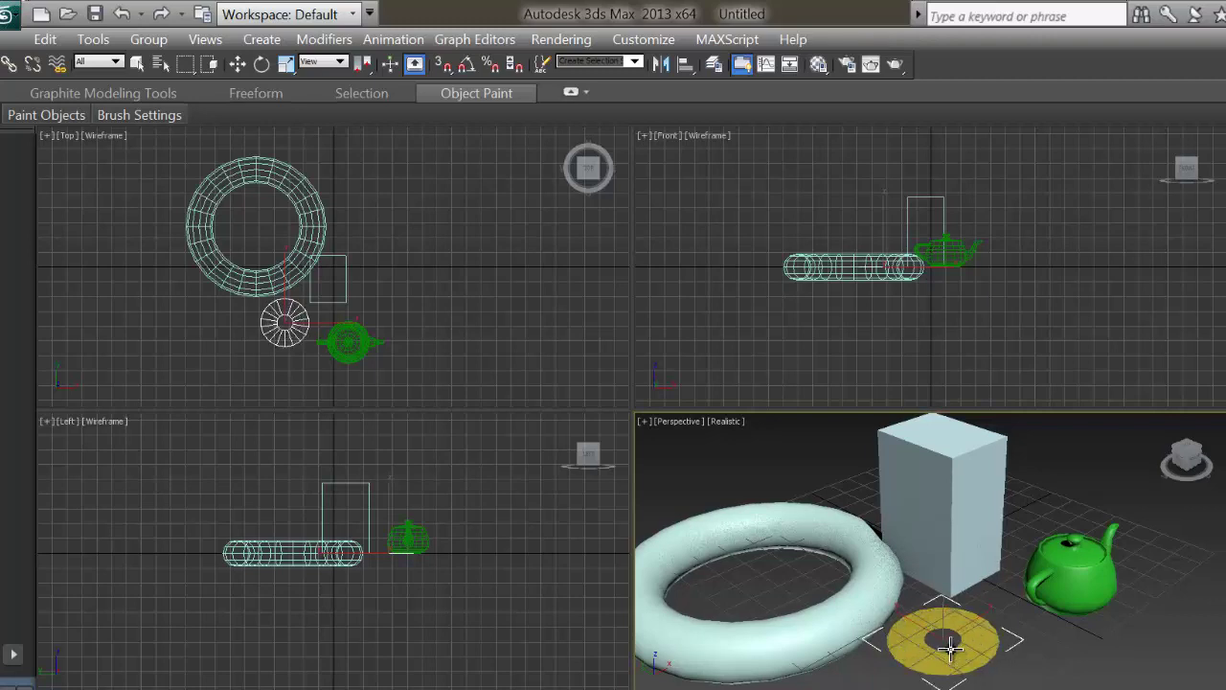
pyautogui.click(948, 649)
pyautogui.click(943, 555)
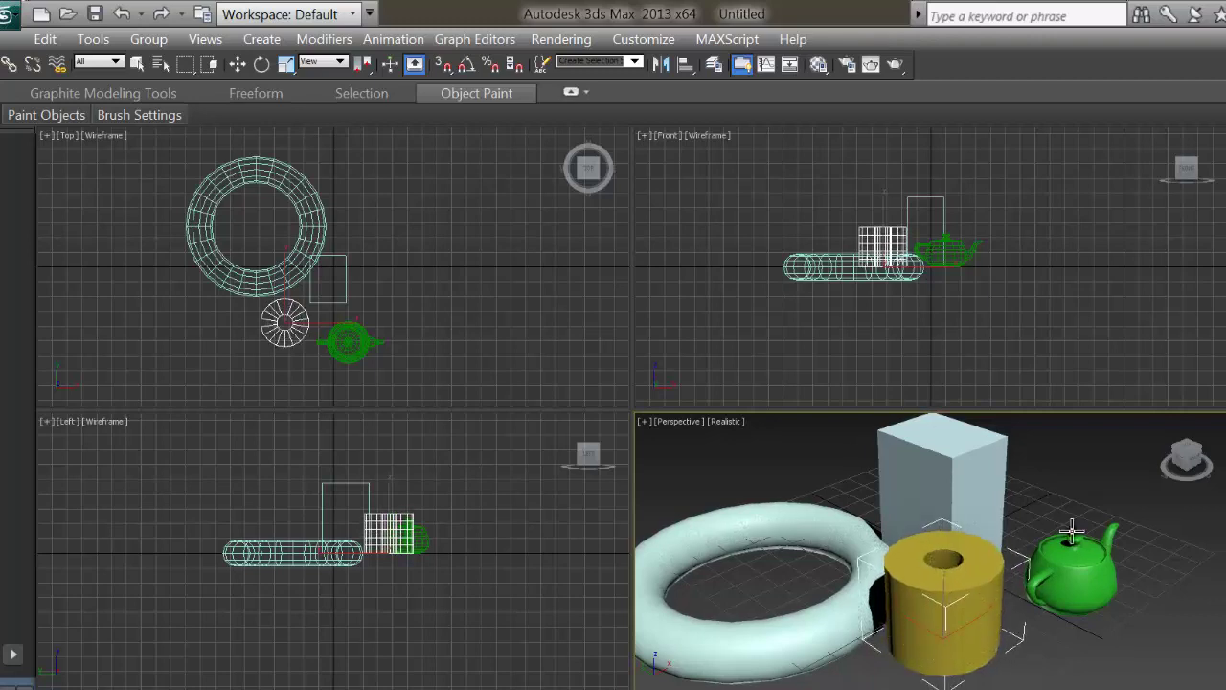
# Step: Switch to the Move tool and activate the Front, Left and Top views in turn
pyautogui.click(237, 64)
pyautogui.click(803, 185)
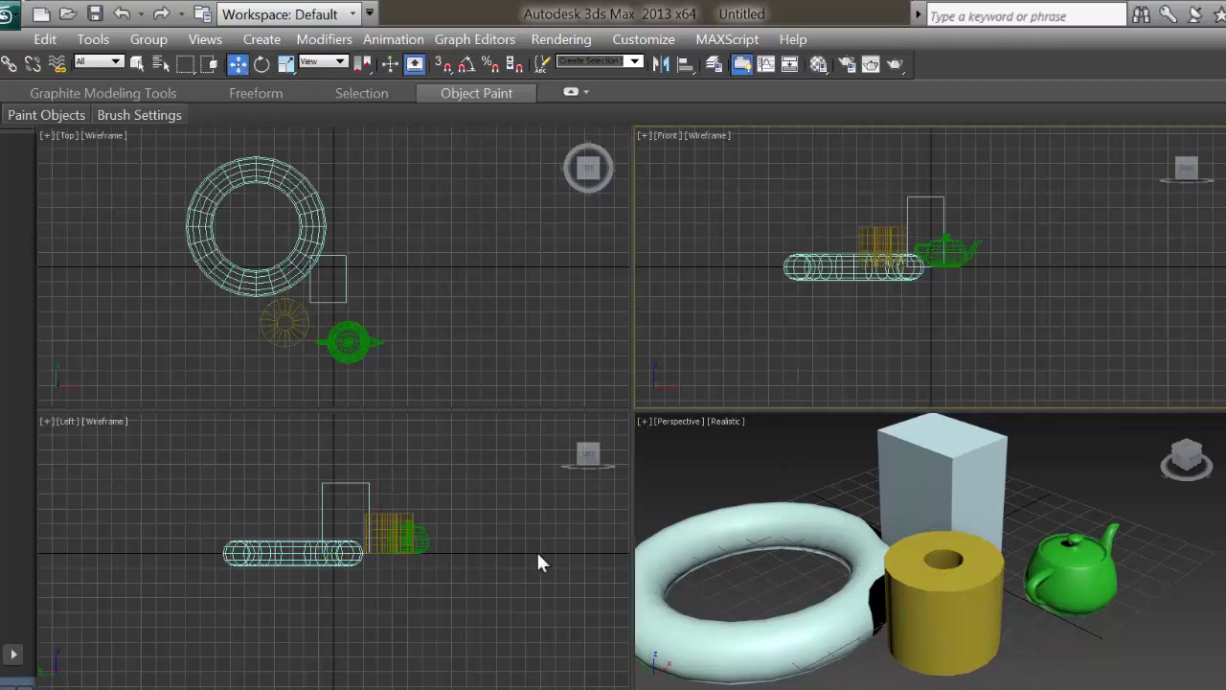
pyautogui.click(150, 485)
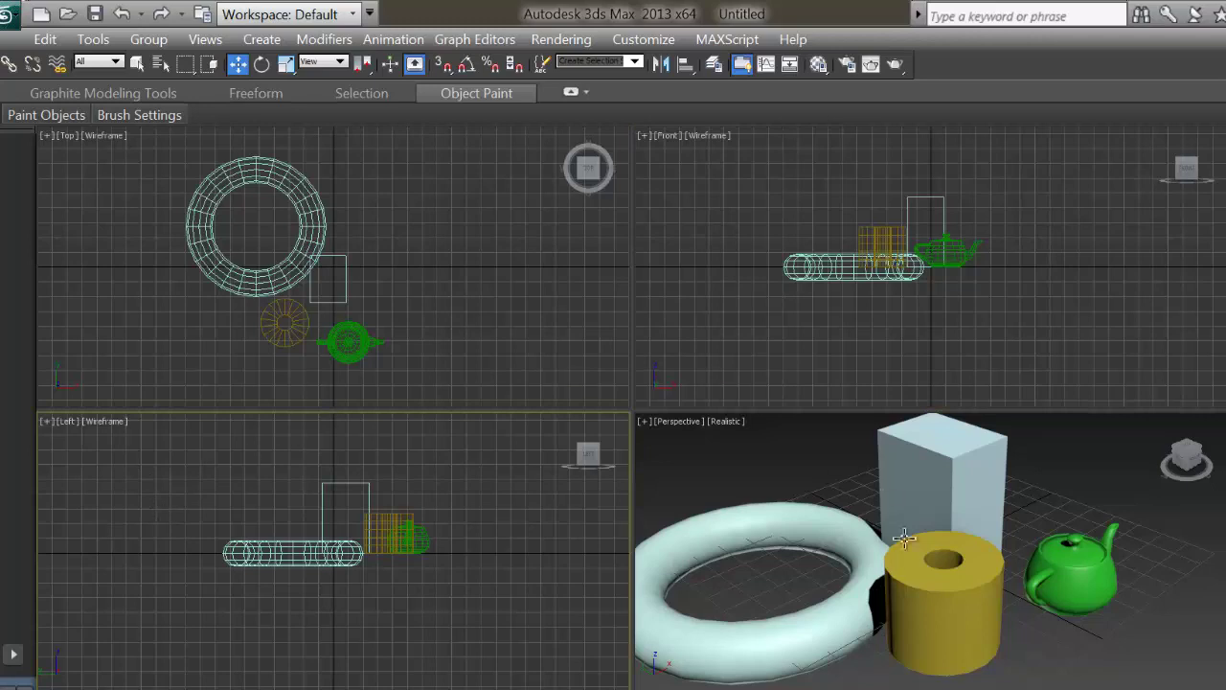
pyautogui.click(471, 328)
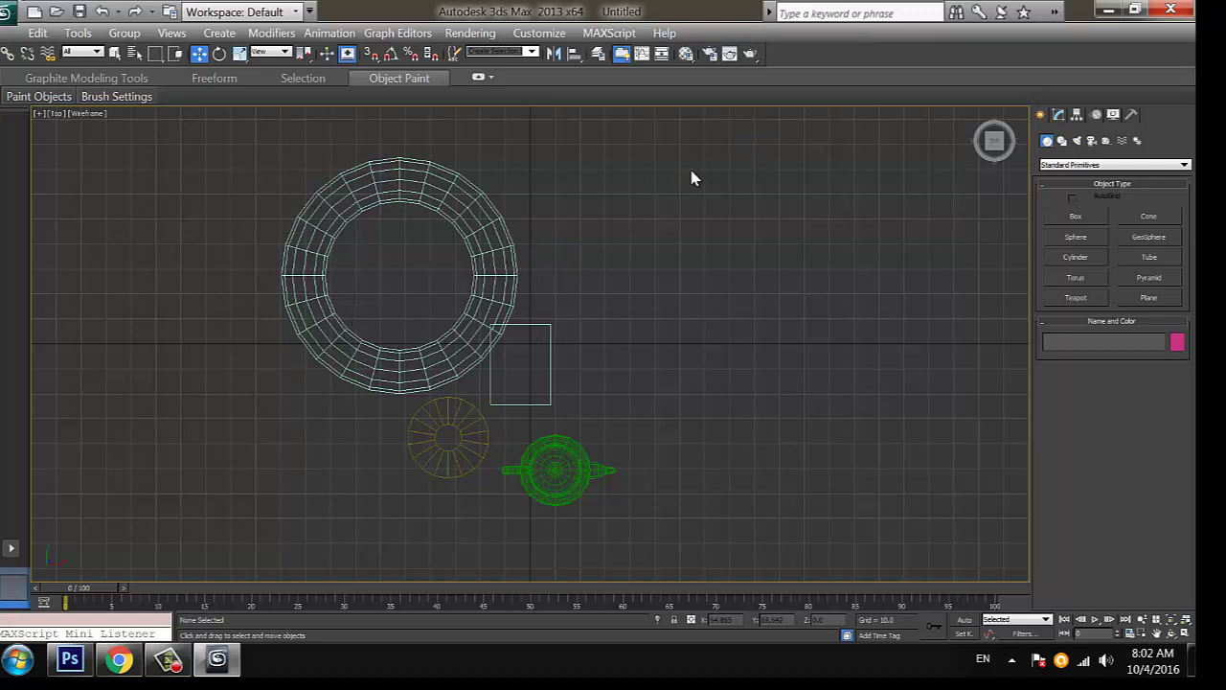
pyautogui.press('l')
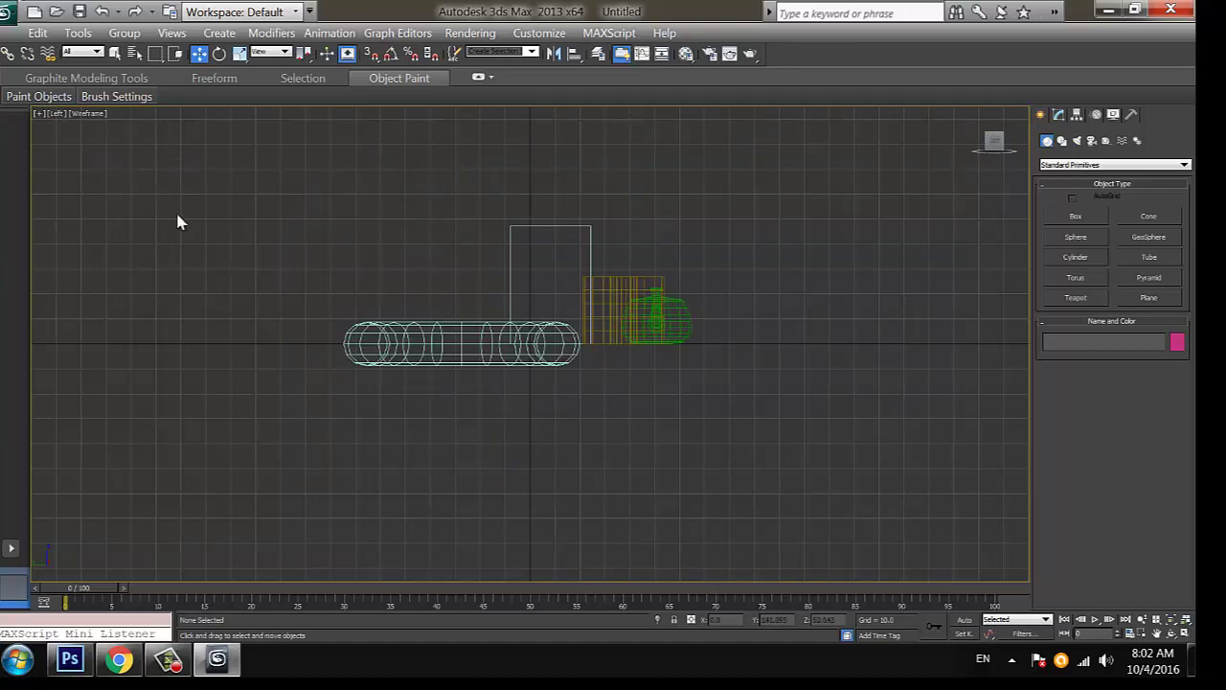
pyautogui.press('f')
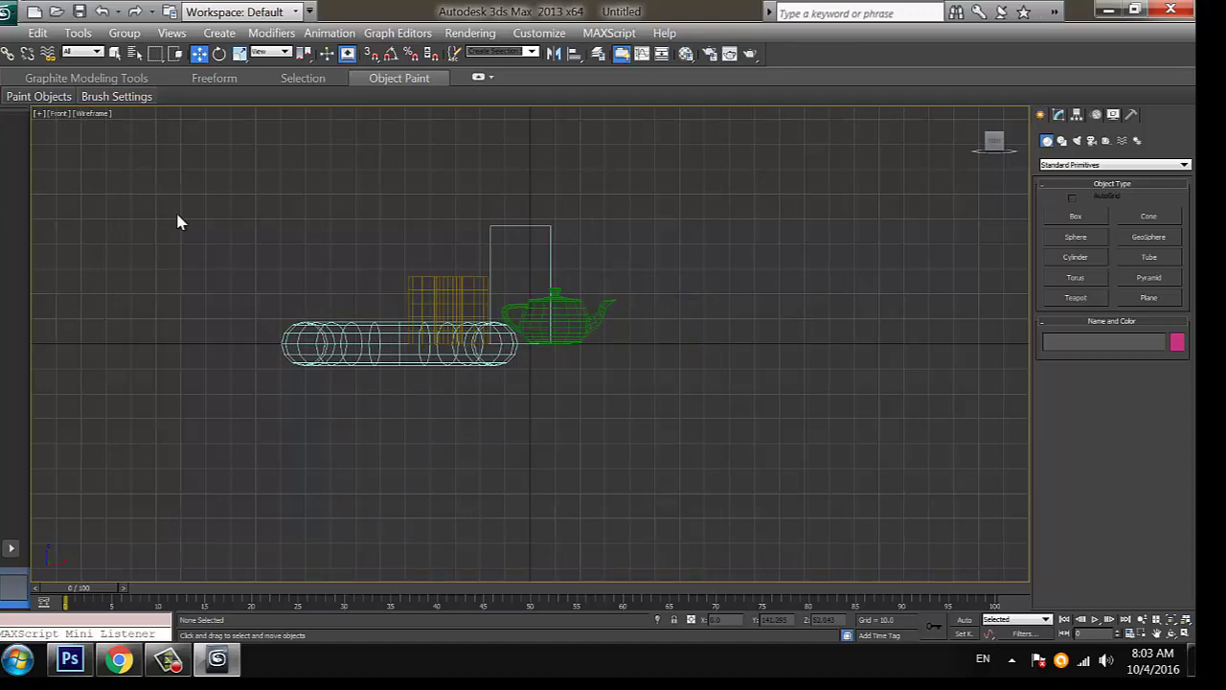
pyautogui.press('p')
pyautogui.press('l')
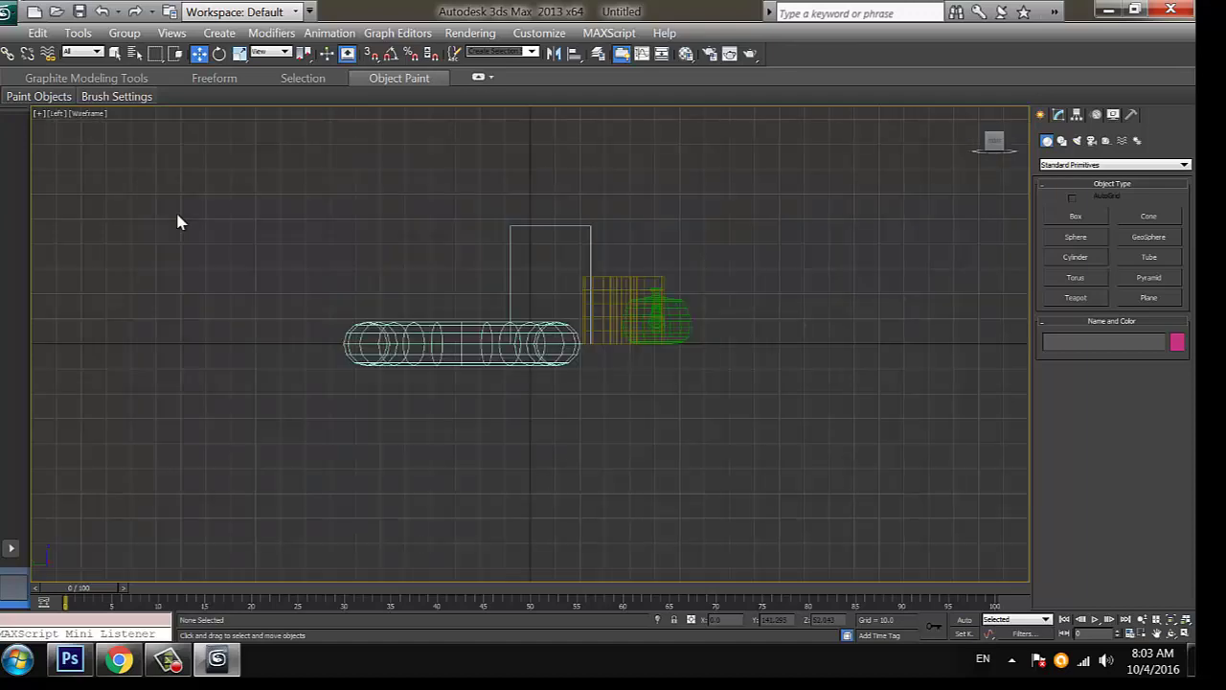
pyautogui.press('t')
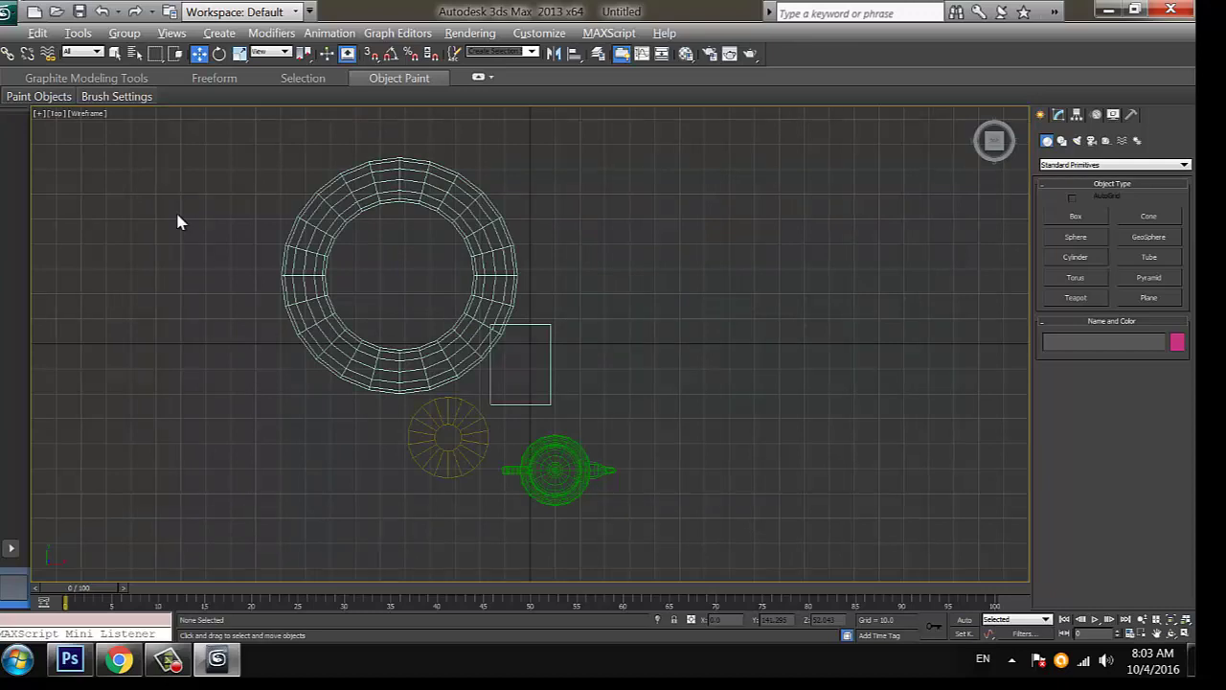
pyautogui.hotkey('alt', 'w')
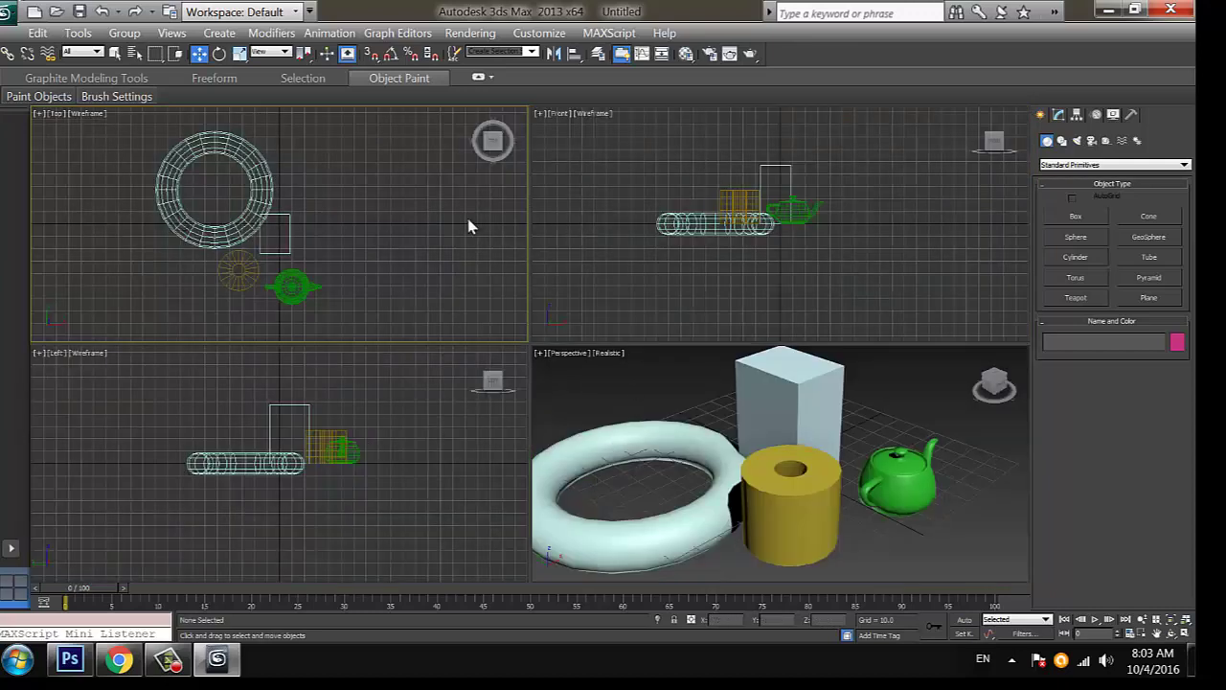
pyautogui.click(591, 173)
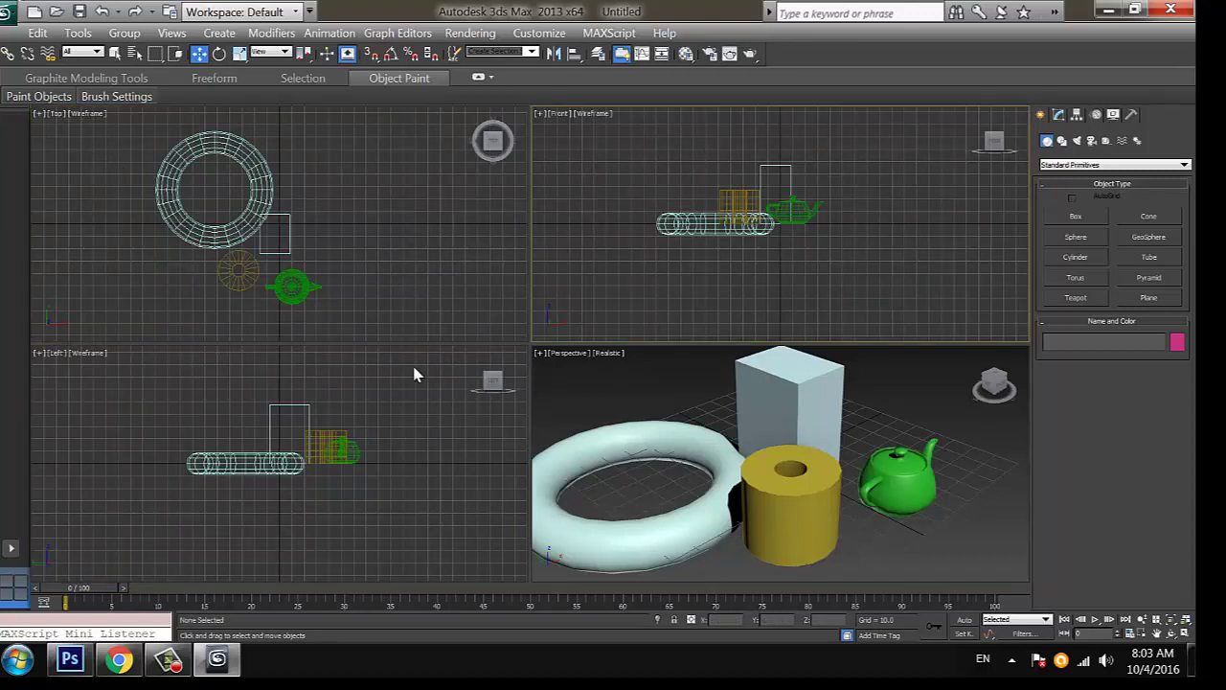
pyautogui.click(419, 493)
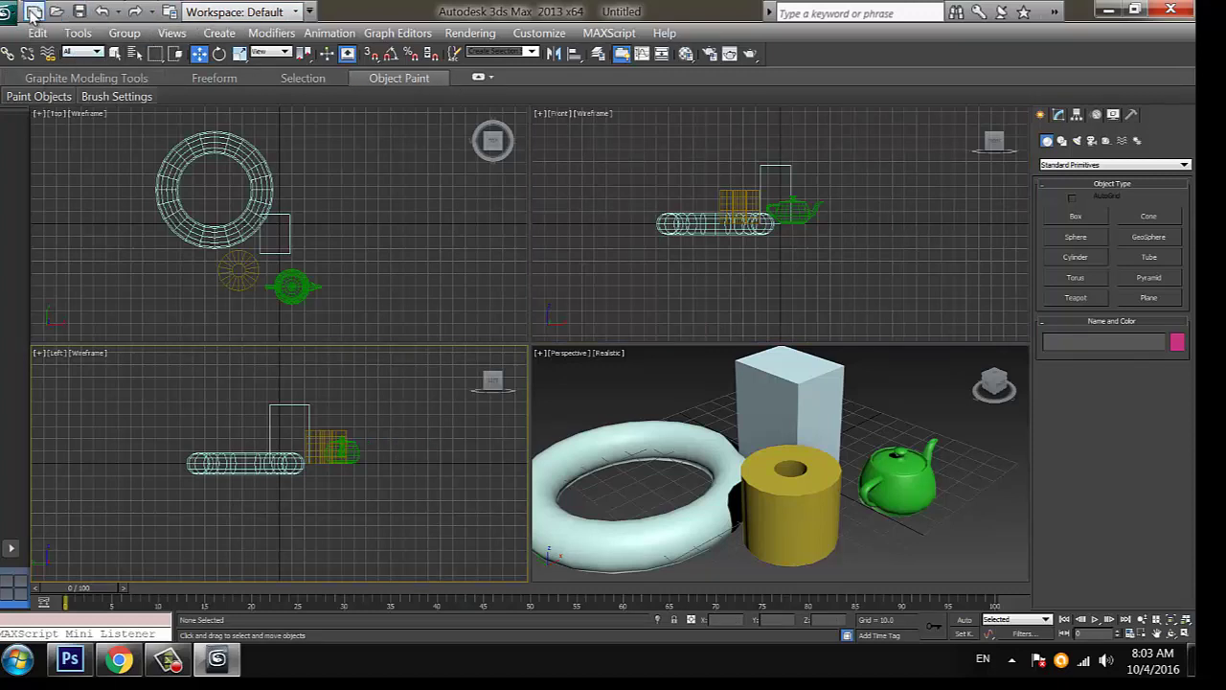
# Step: Hide the New command from the Quick Access Toolbar, then show it again
pyautogui.click(309, 11)
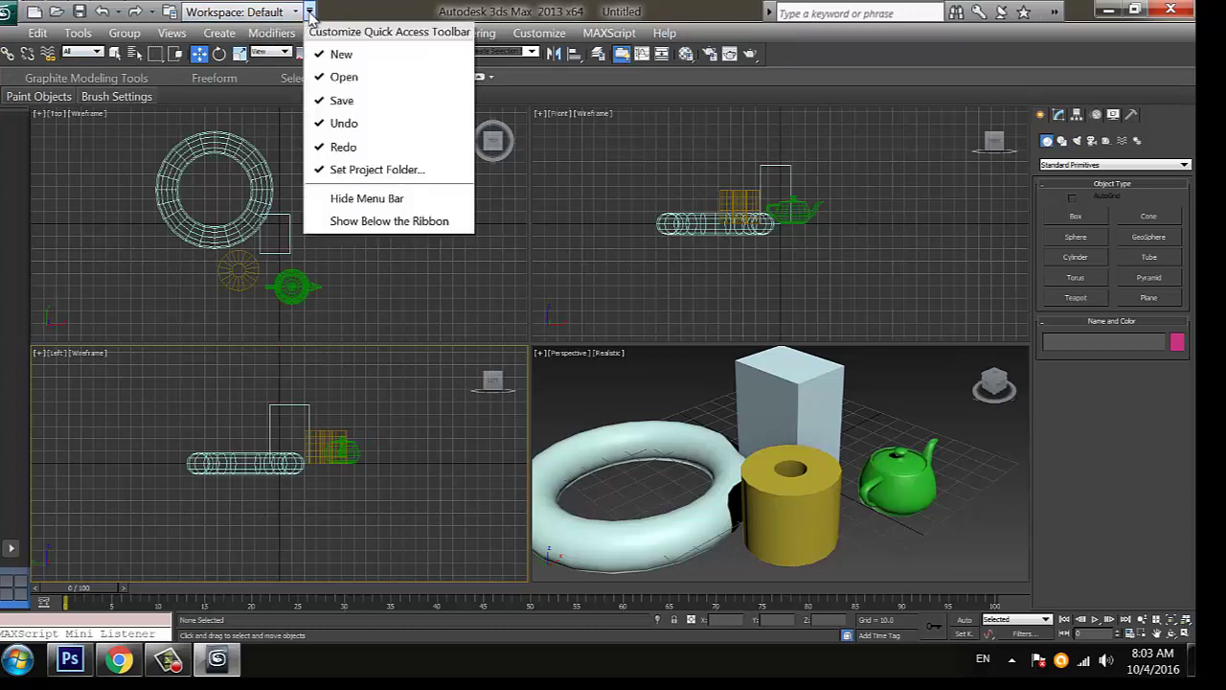
pyautogui.click(341, 54)
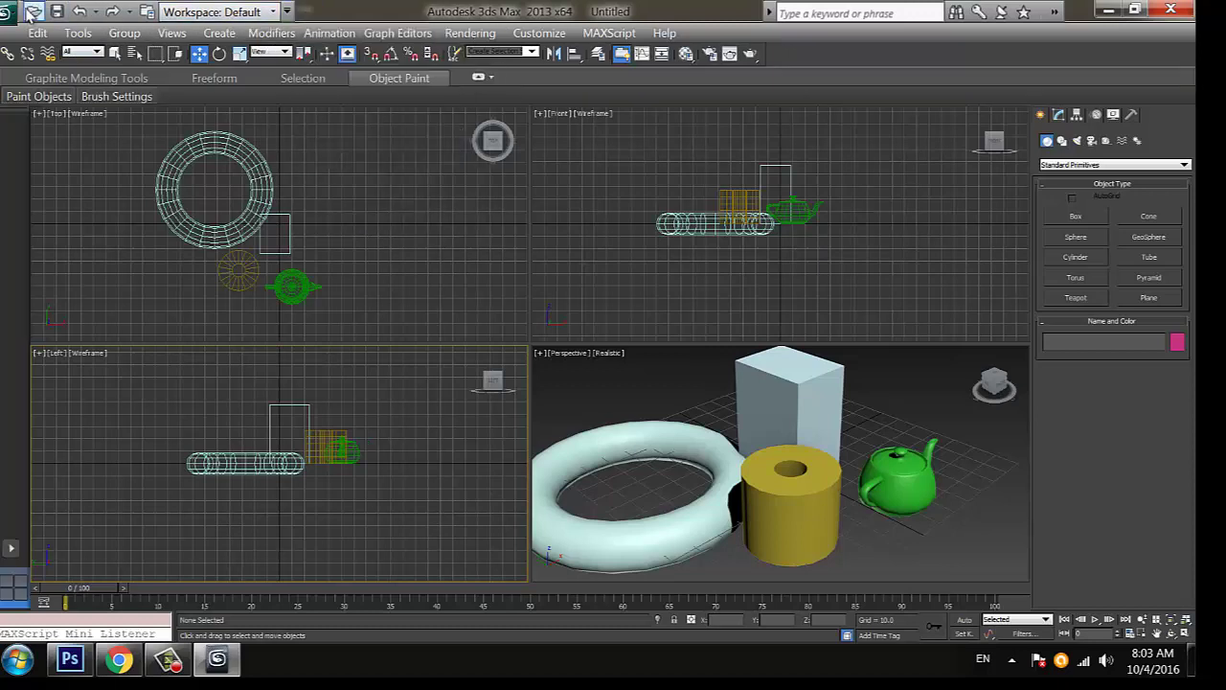
pyautogui.click(287, 10)
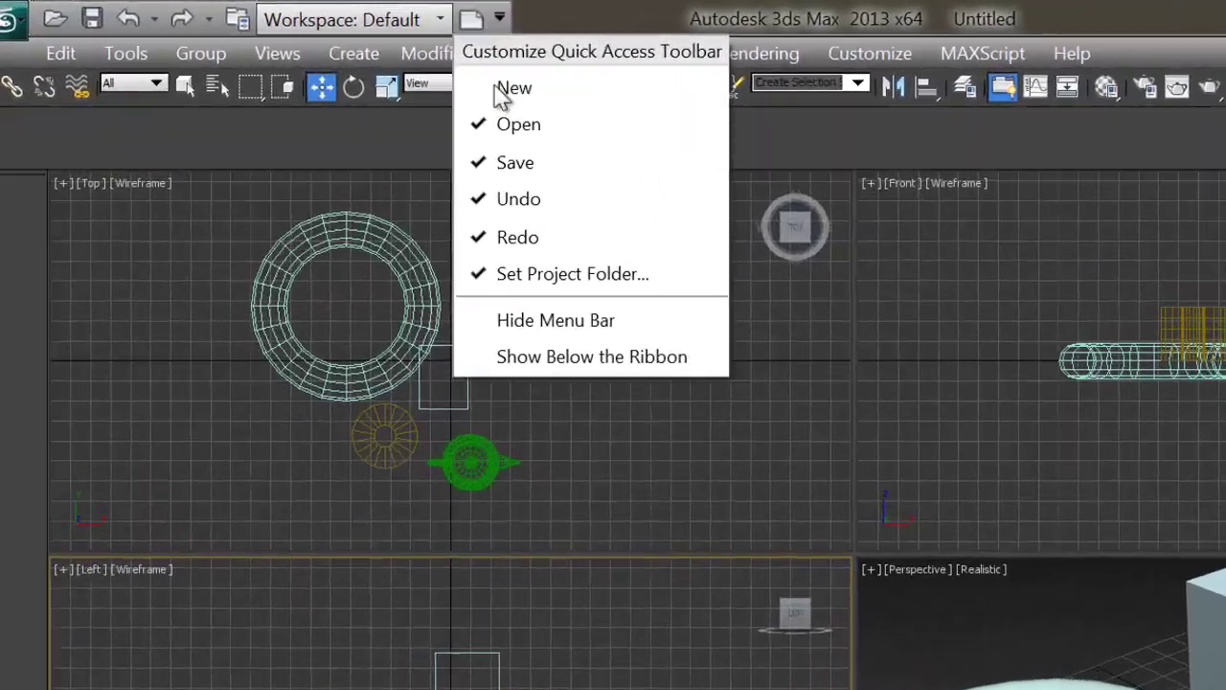
pyautogui.click(509, 89)
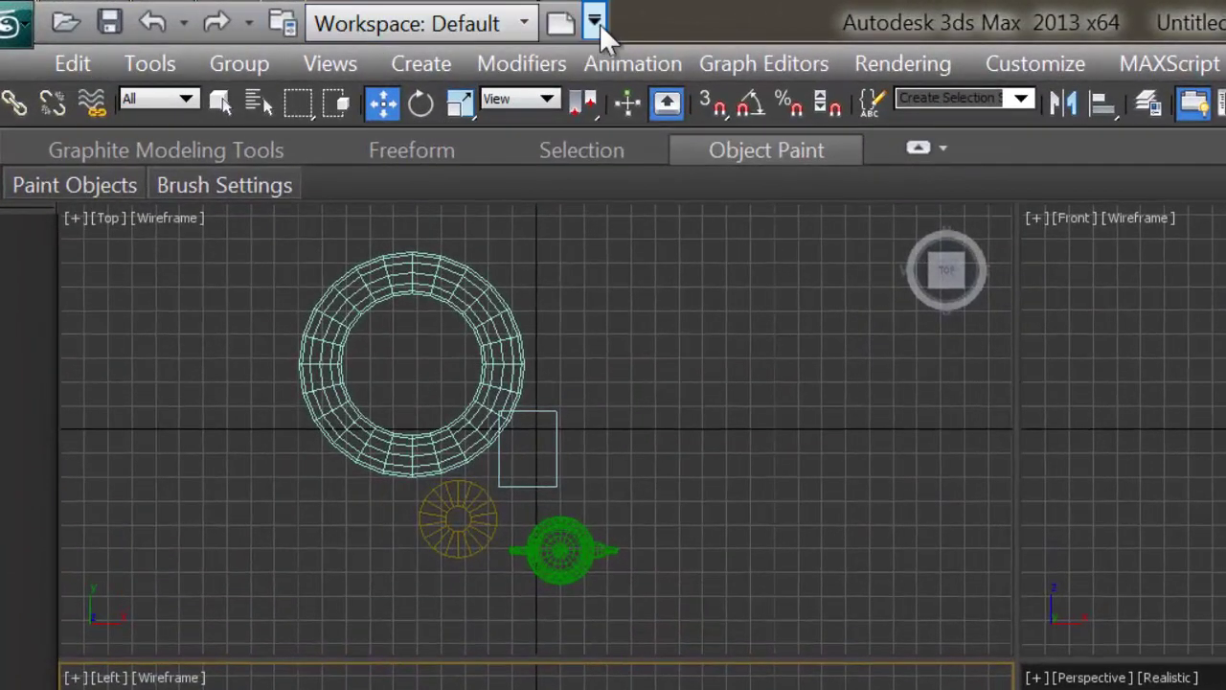
# Step: Hide and restore the Open command on the Quick Access Toolbar
pyautogui.click(499, 18)
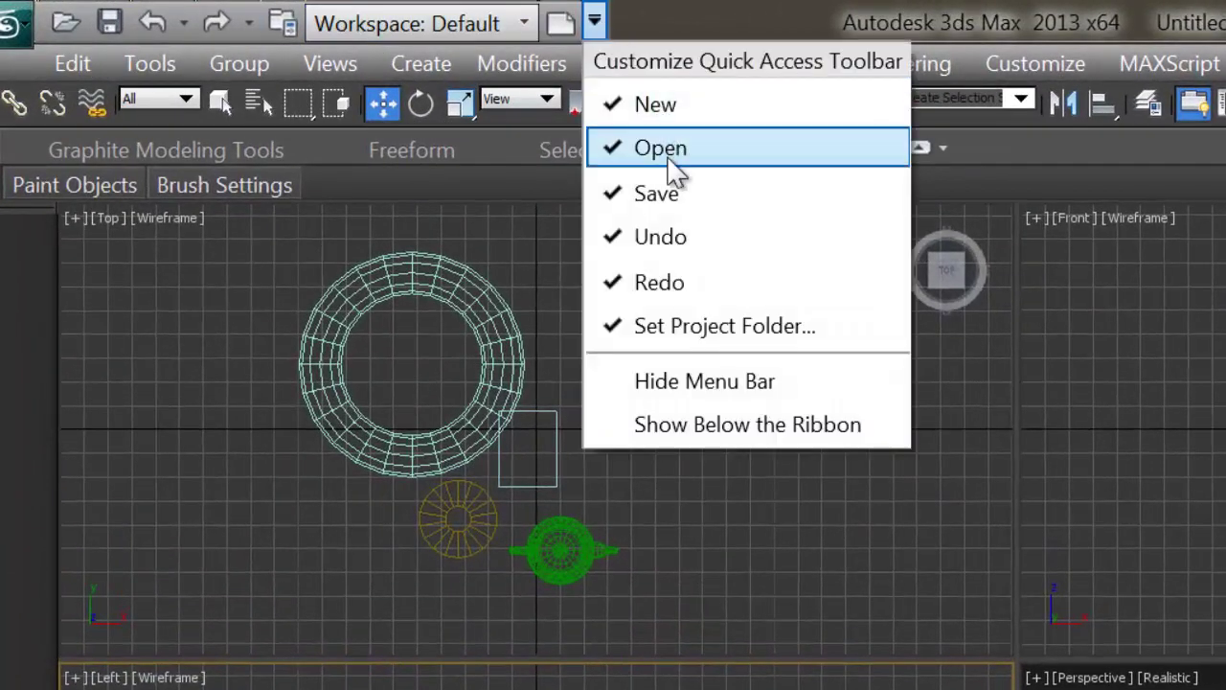
pyautogui.click(670, 153)
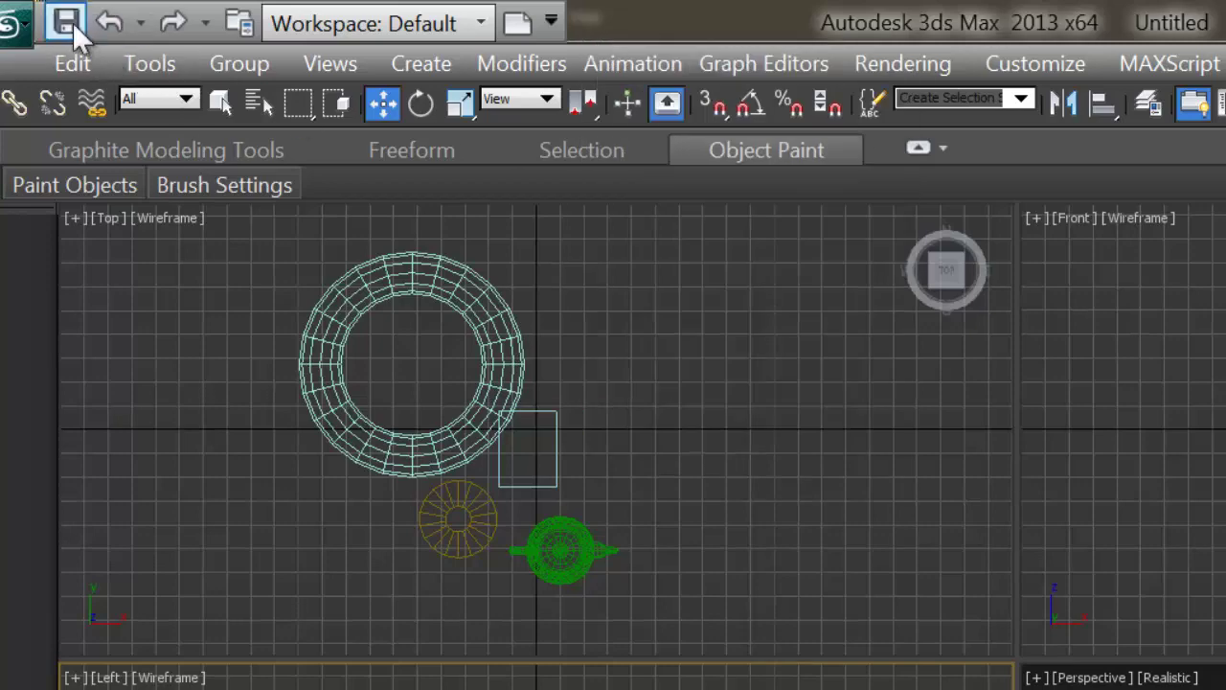
pyautogui.click(553, 24)
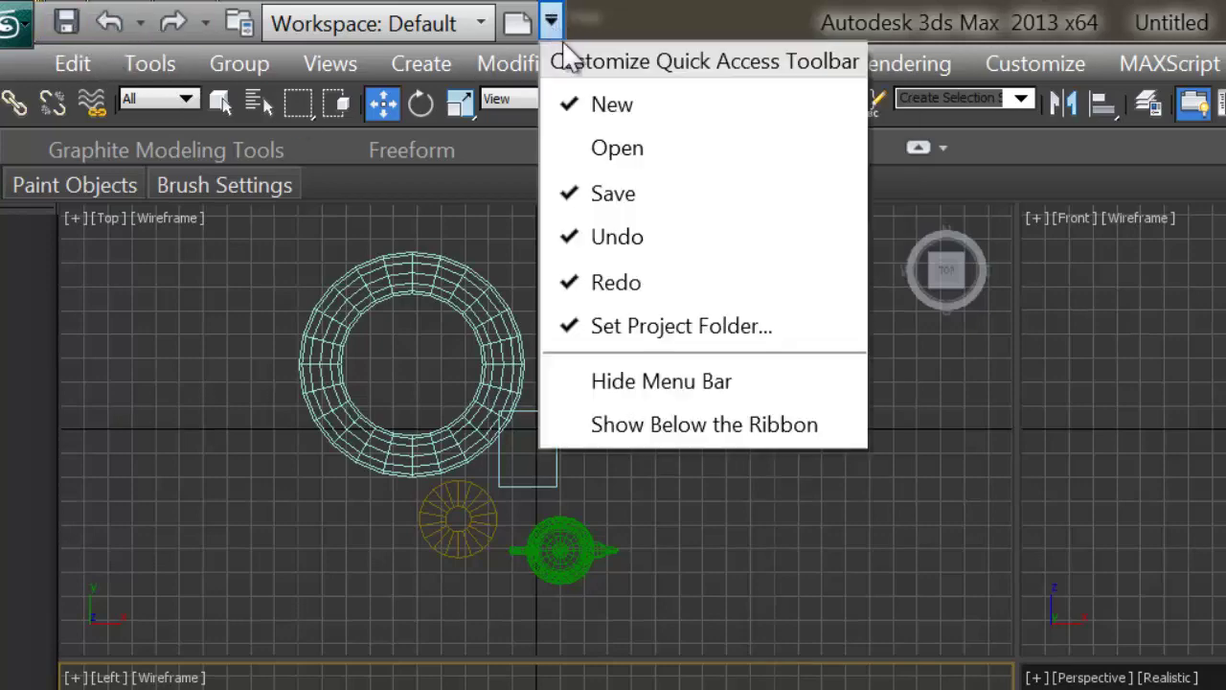
pyautogui.click(604, 151)
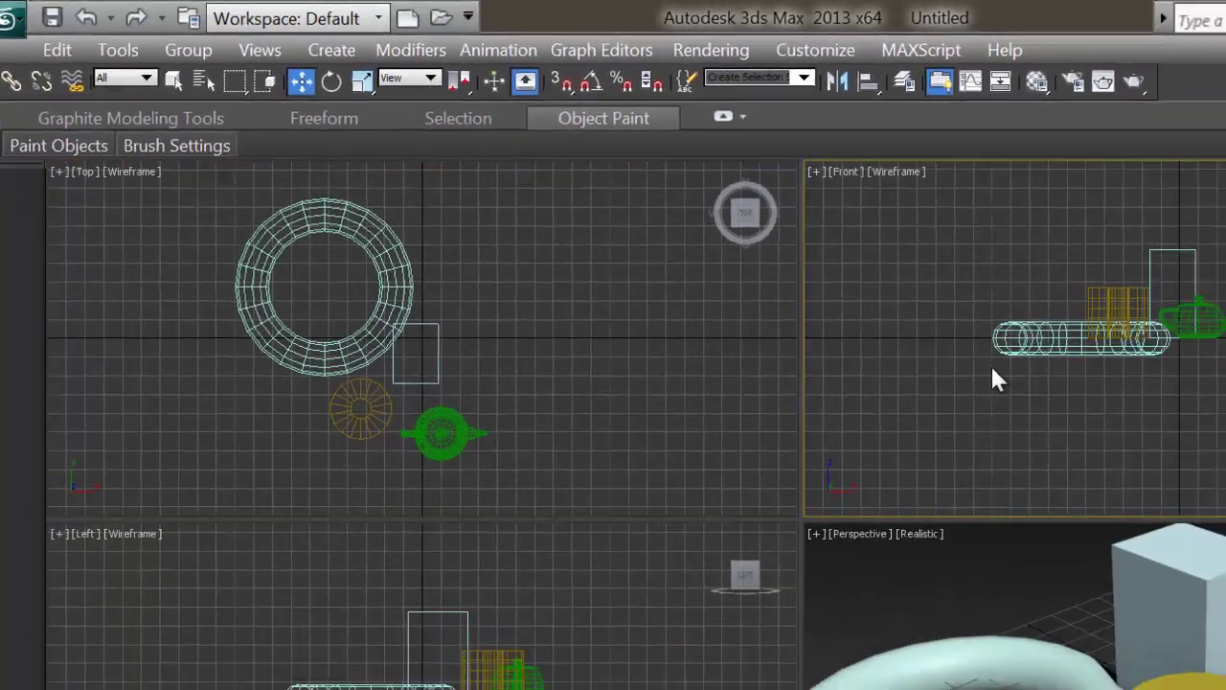
pyautogui.click(812, 309)
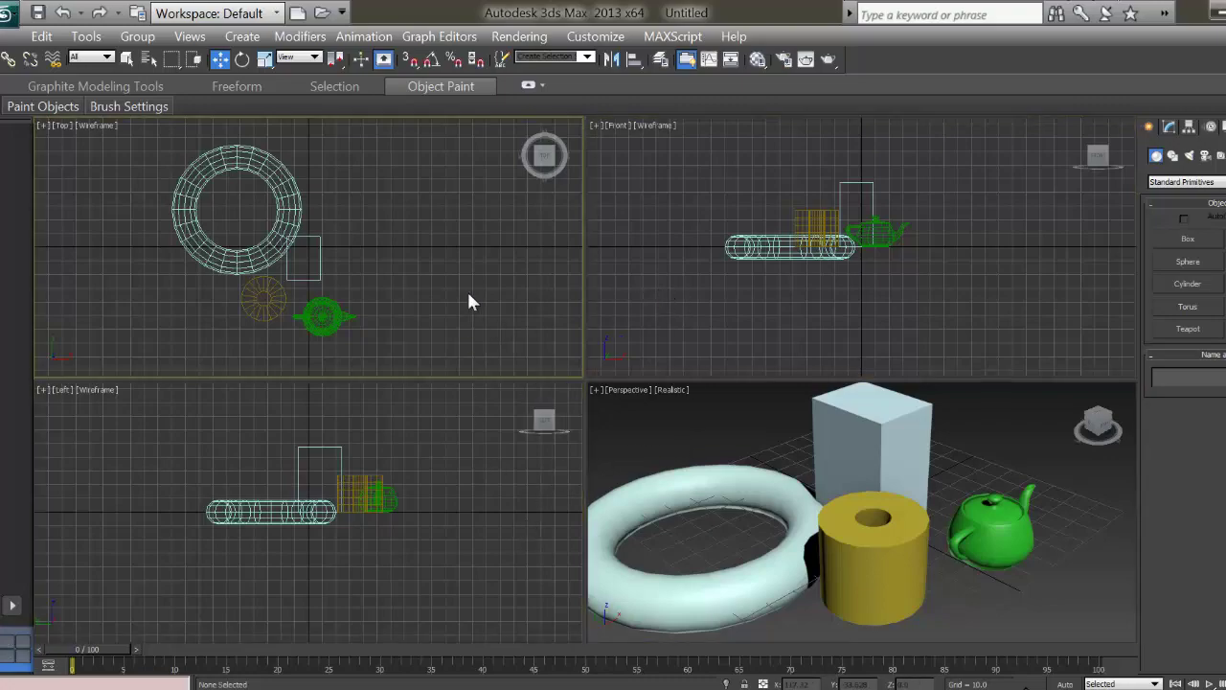
# Step: Load the ame-light custom UI scheme, then activate the Front viewport
pyautogui.click(595, 36)
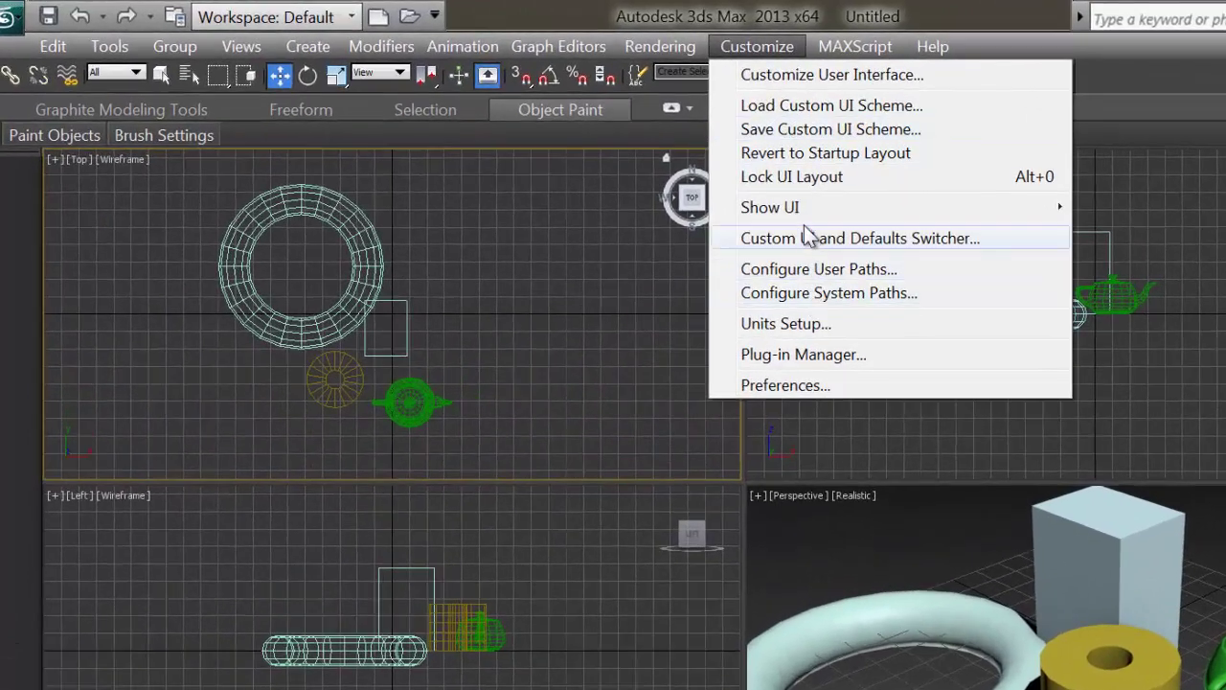
pyautogui.click(805, 105)
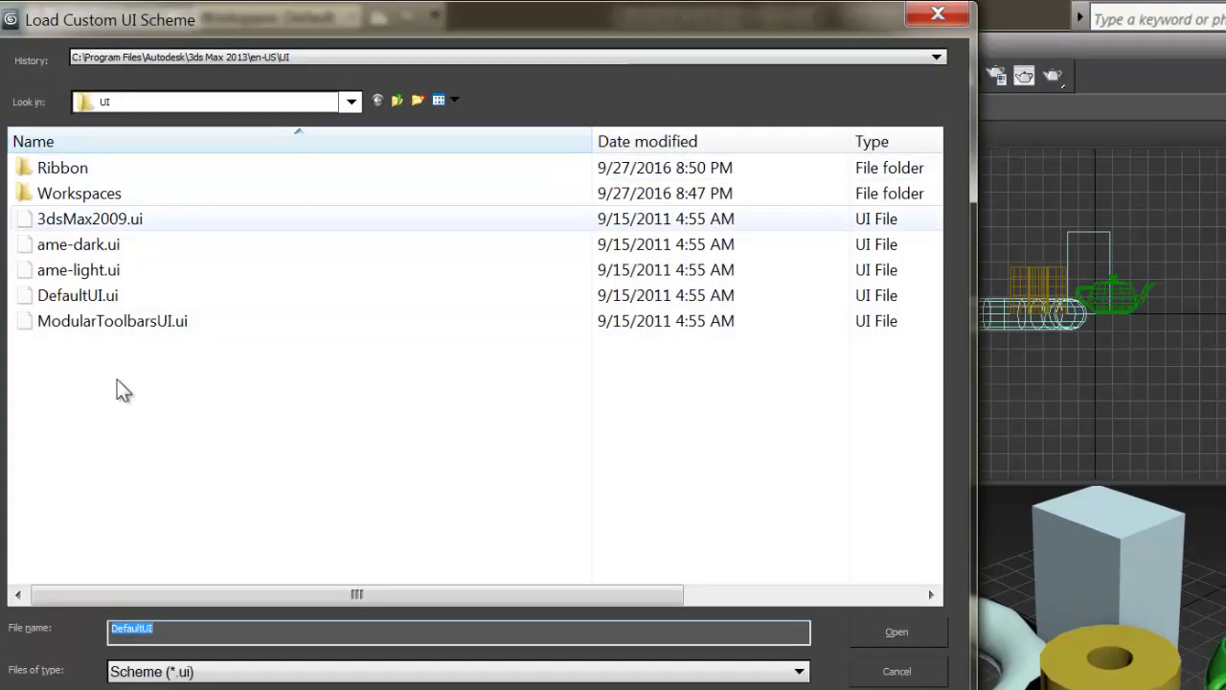
pyautogui.click(94, 271)
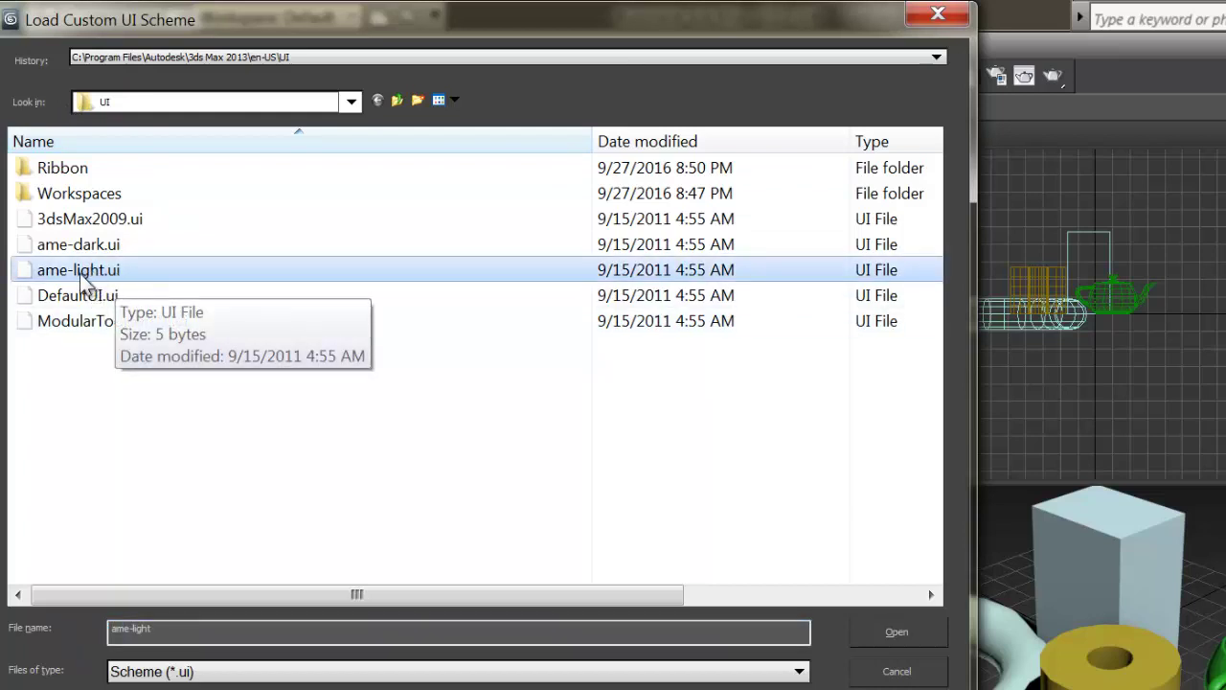
pyautogui.click(889, 632)
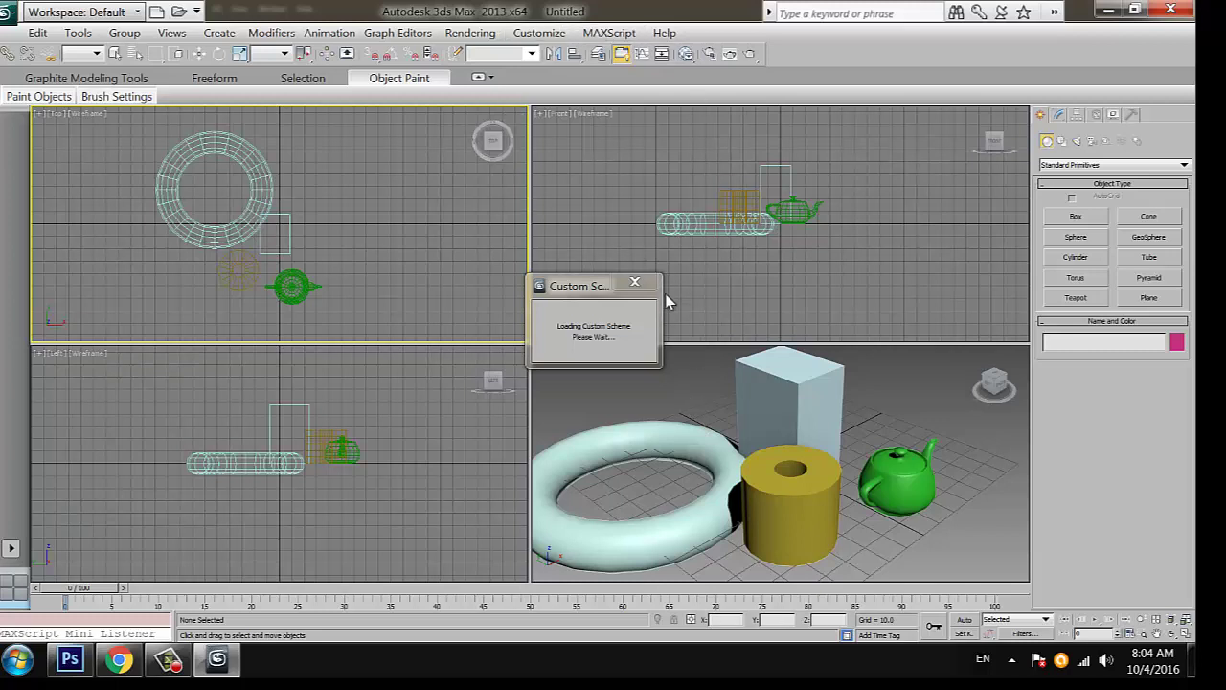
pyautogui.click(546, 329)
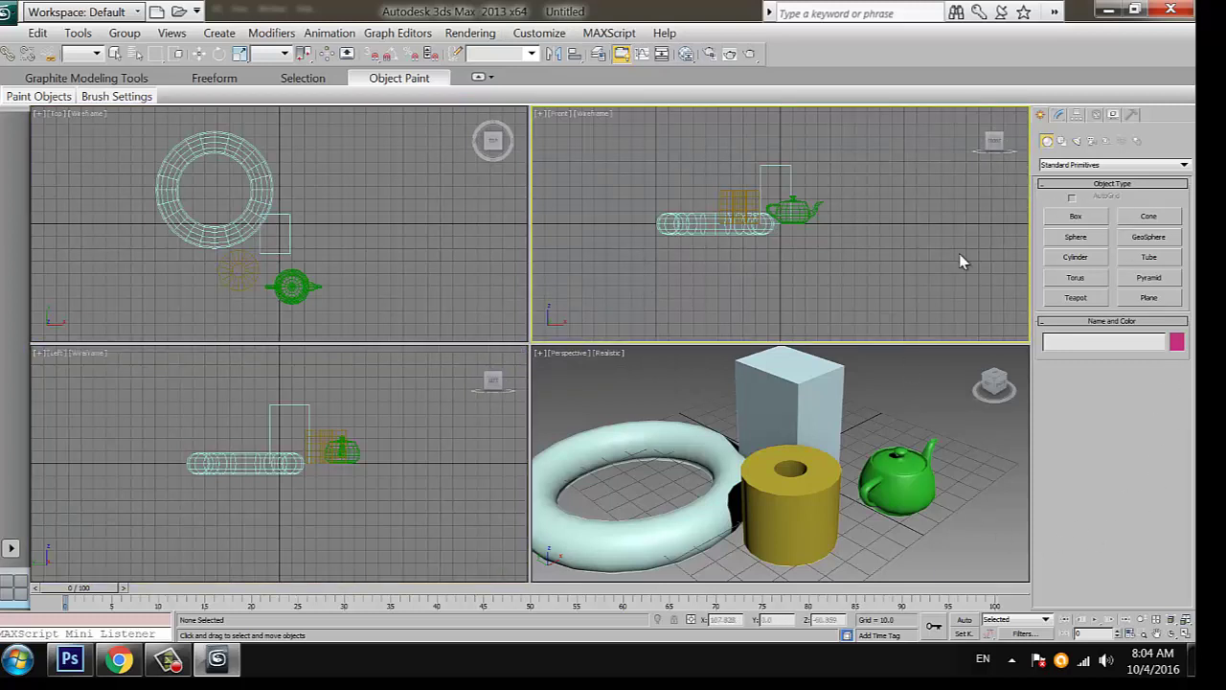
# Step: Load the DefaultUI.ui custom interface scheme and close the loading notice
pyautogui.click(542, 34)
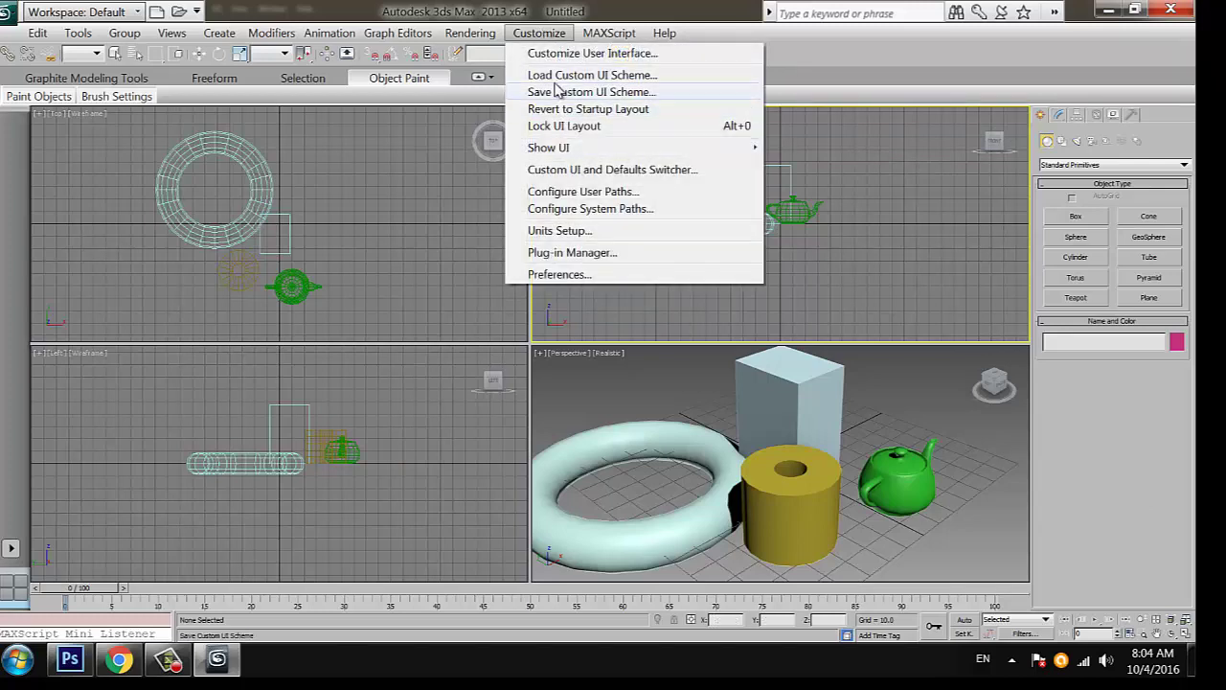
pyautogui.click(565, 74)
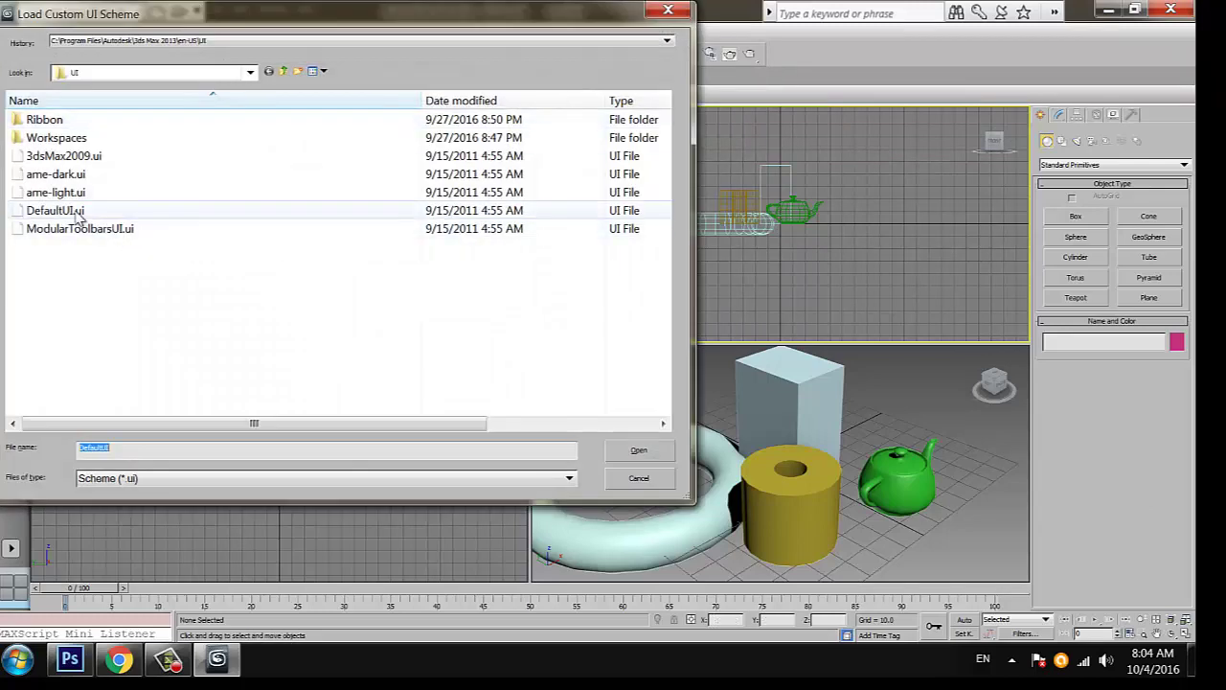
pyautogui.click(73, 212)
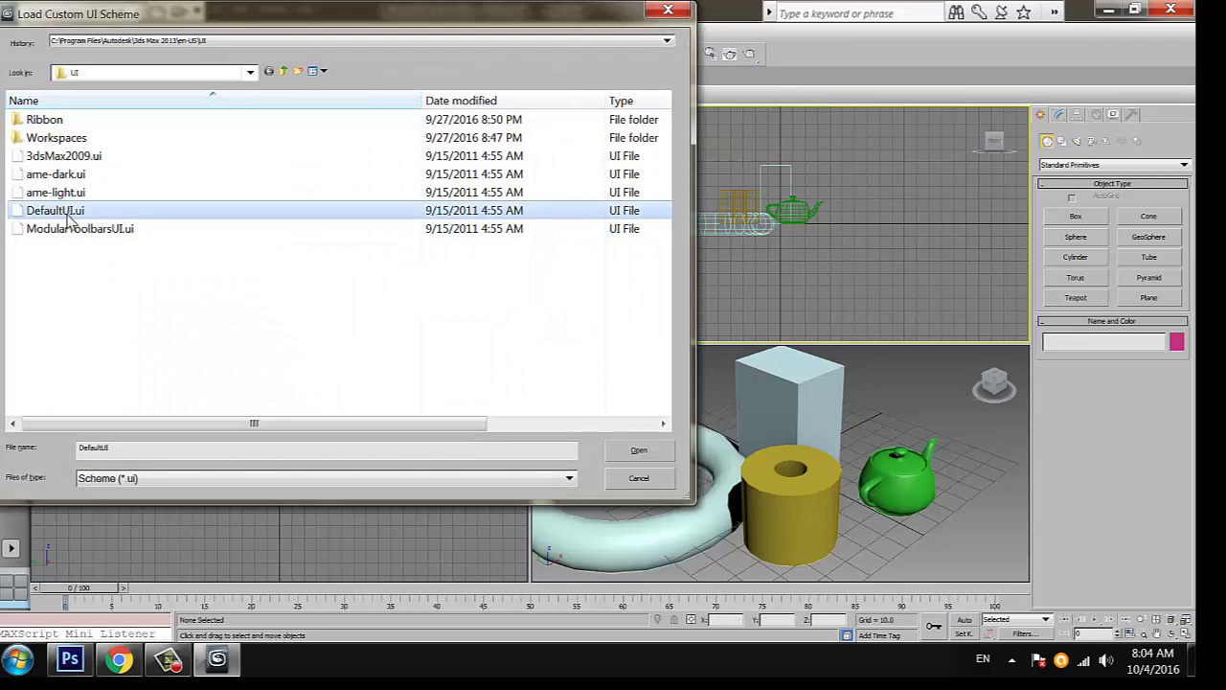
pyautogui.click(639, 452)
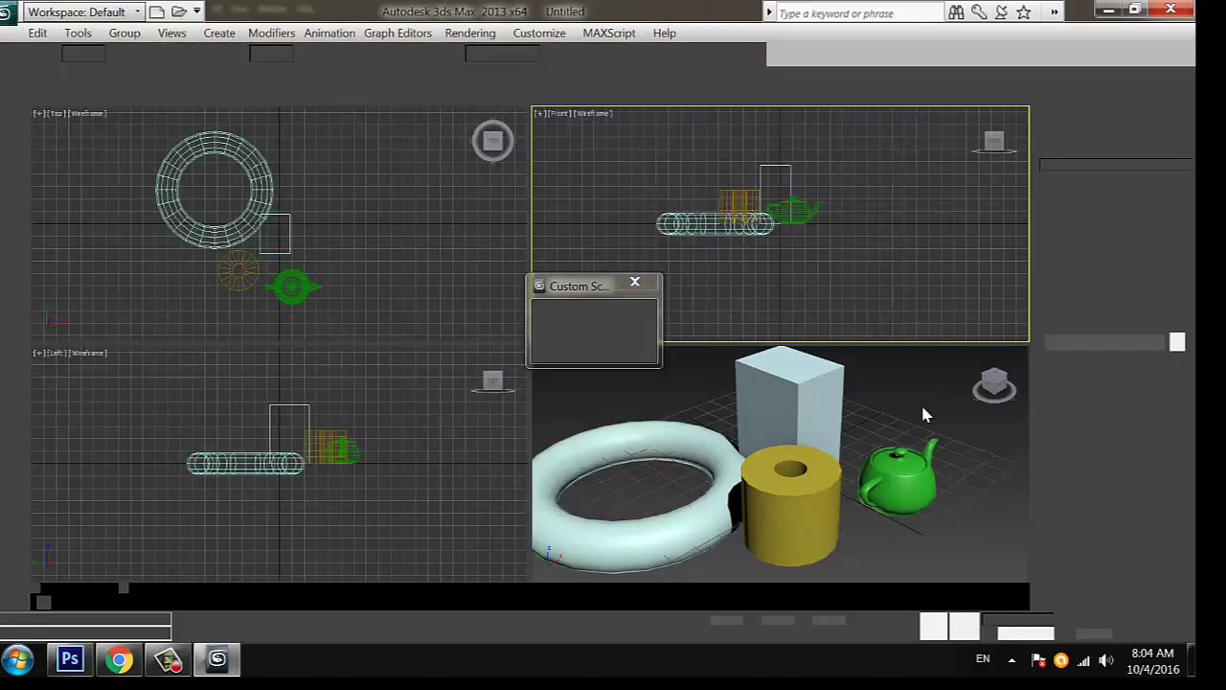
pyautogui.click(642, 289)
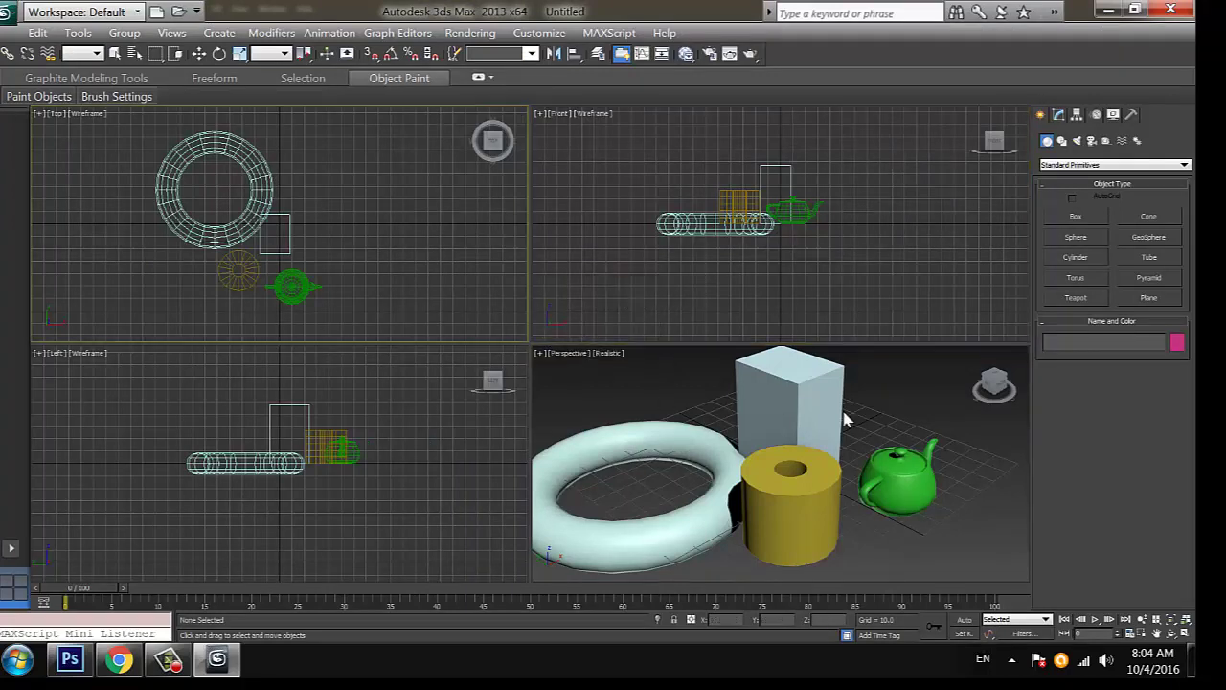
# Step: Activate the Perspective viewport, then select and deselect the green teapot
pyautogui.click(885, 518)
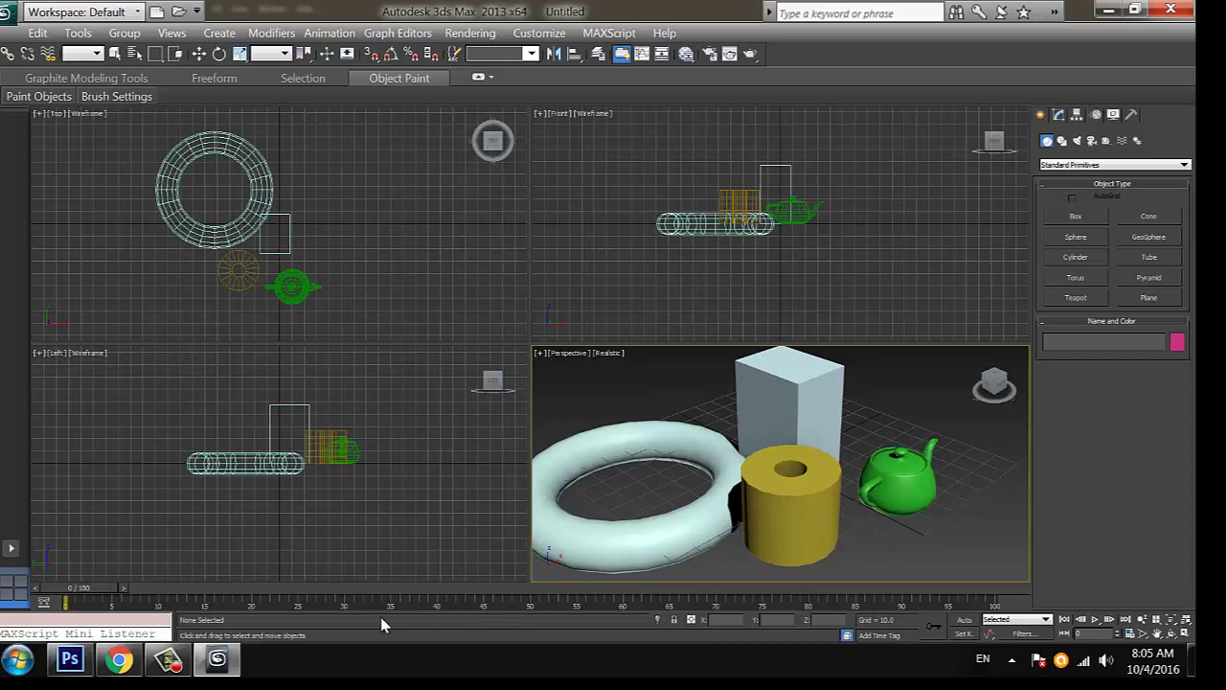
pyautogui.click(902, 501)
pyautogui.click(900, 394)
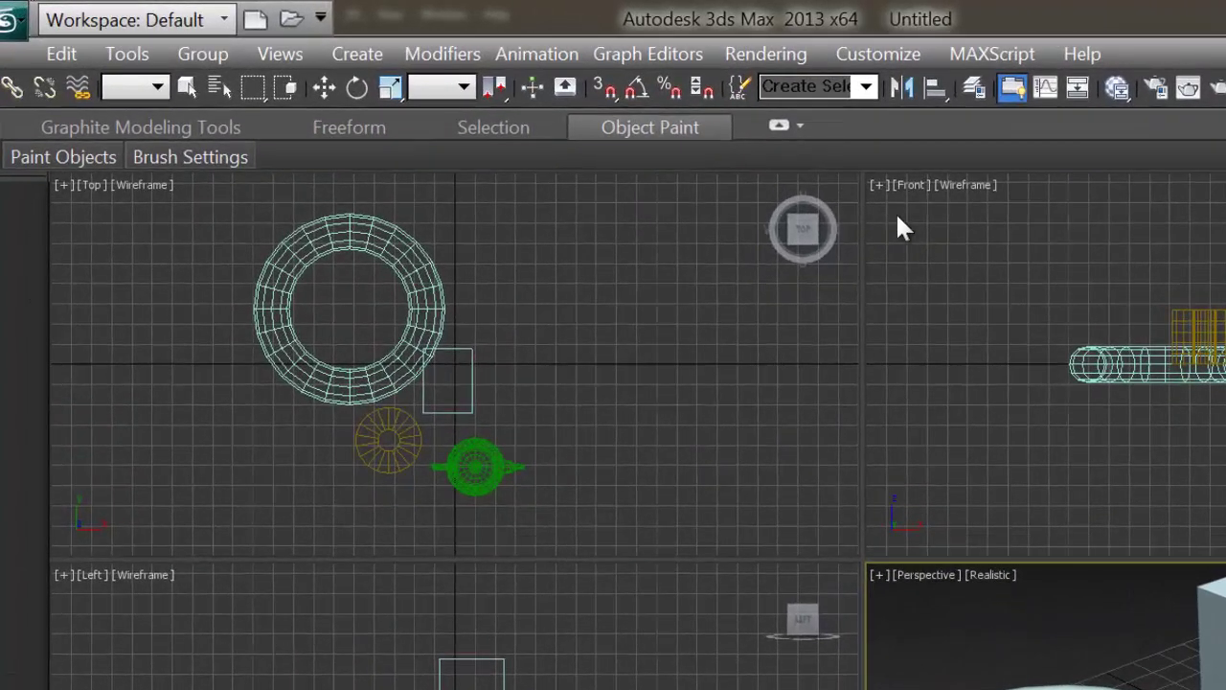
# Step: Set the display units to Metric Centimeters in Units Setup
pyautogui.click(877, 54)
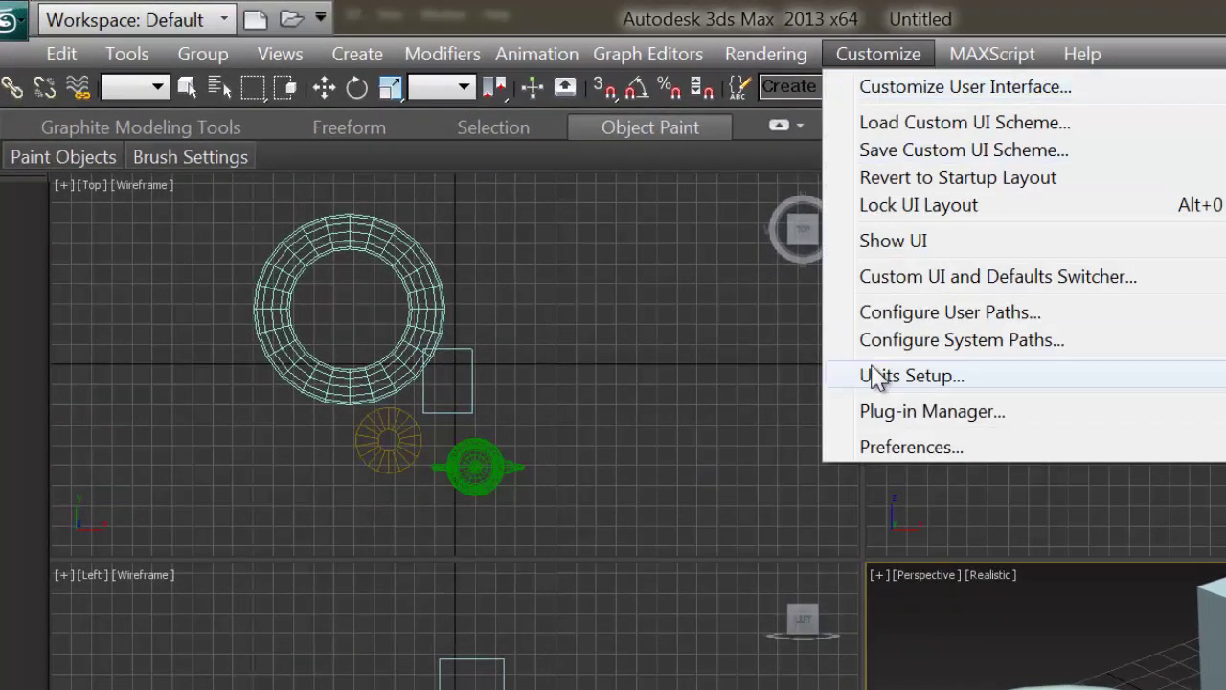
pyautogui.click(867, 375)
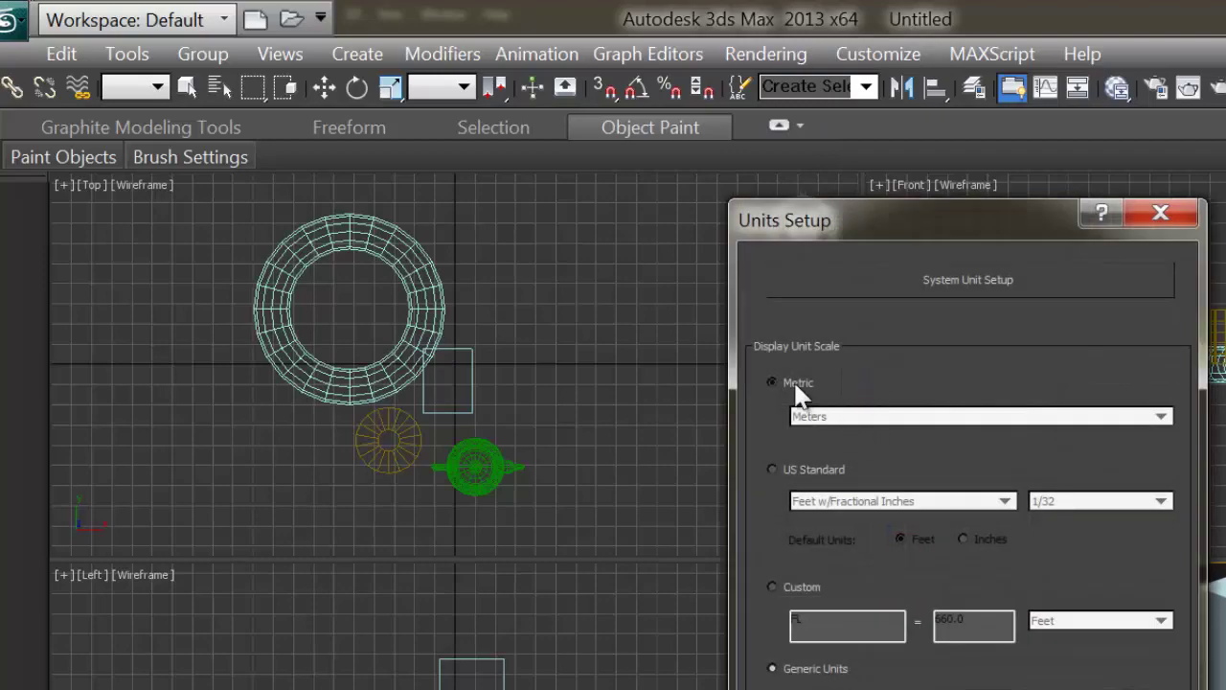
pyautogui.click(831, 417)
pyautogui.click(832, 443)
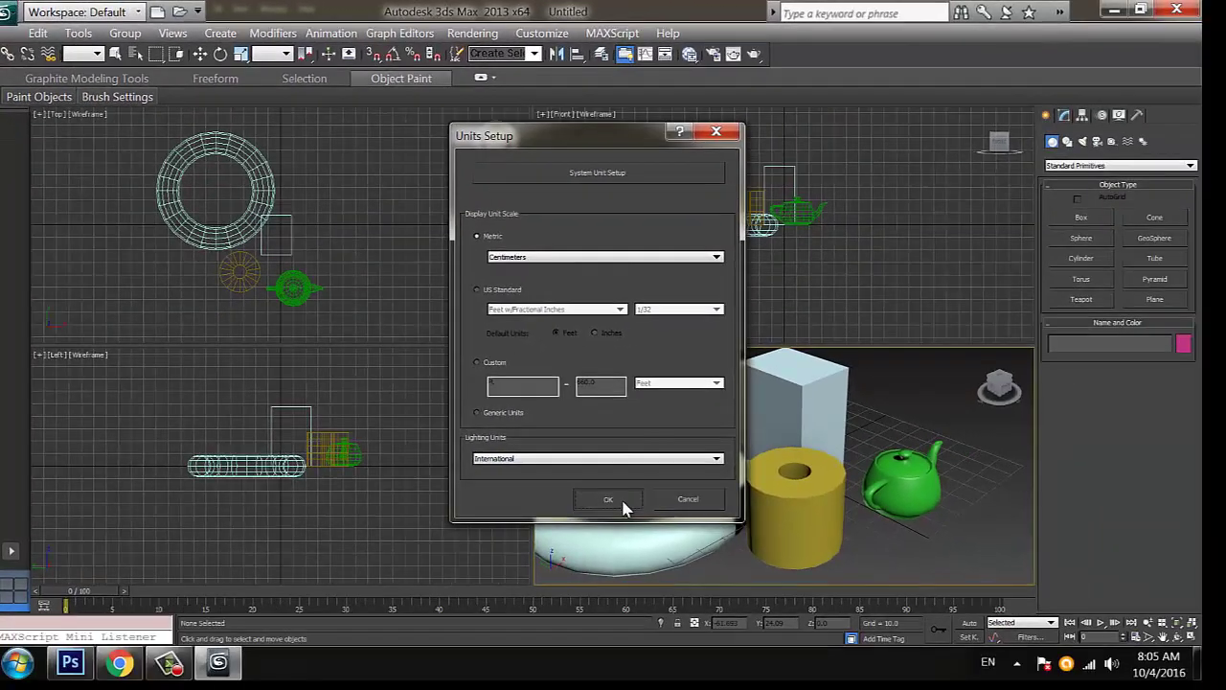
pyautogui.click(610, 501)
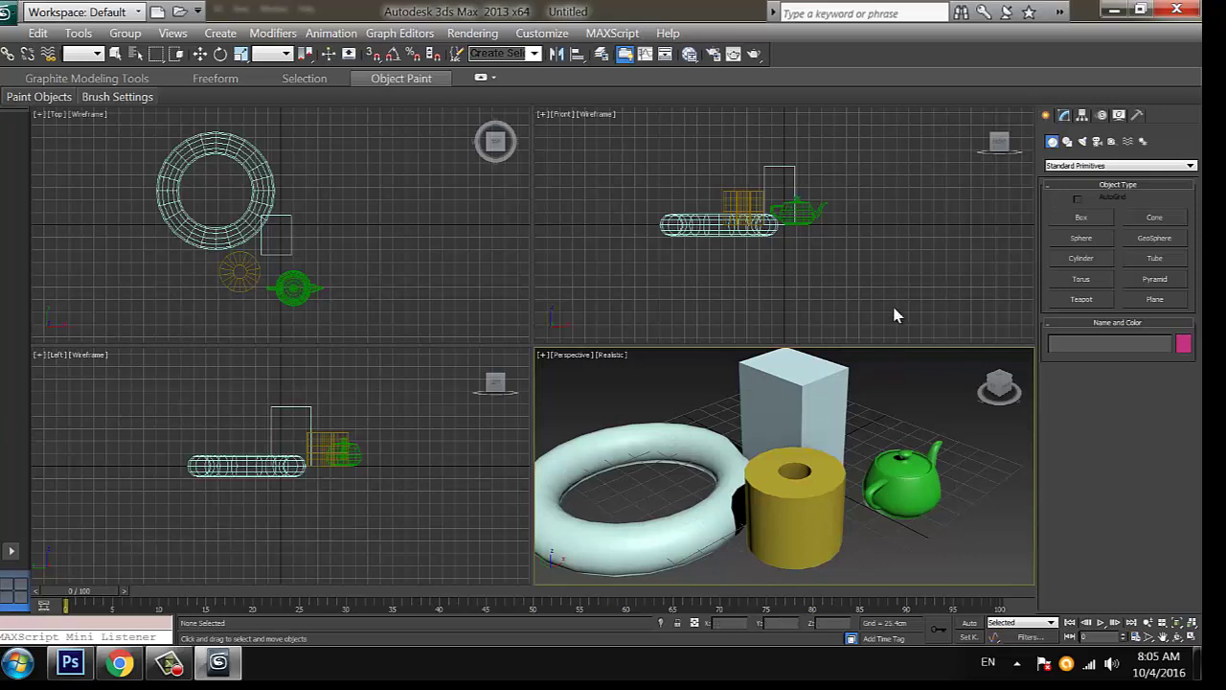
# Step: Draw a tall pink box, Box002, beside the teapot
pyautogui.click(879, 280)
pyautogui.click(1083, 218)
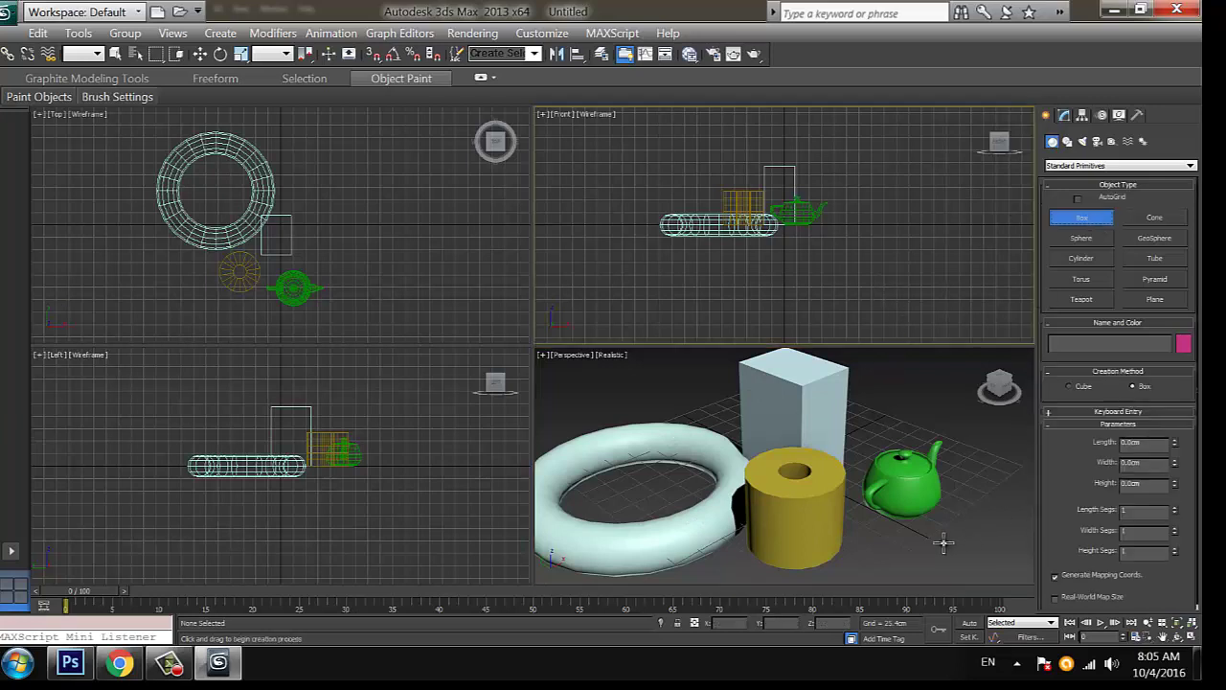
pyautogui.moveTo(939, 544); pyautogui.dragTo(941, 571)
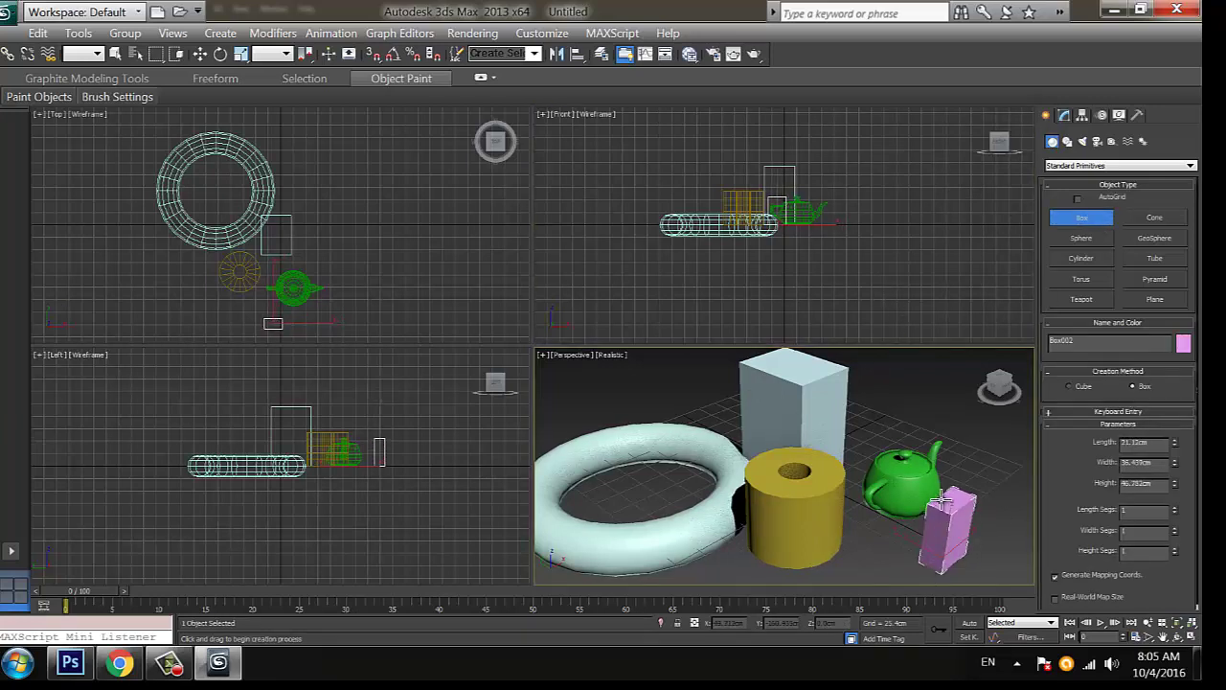
pyautogui.click(935, 428)
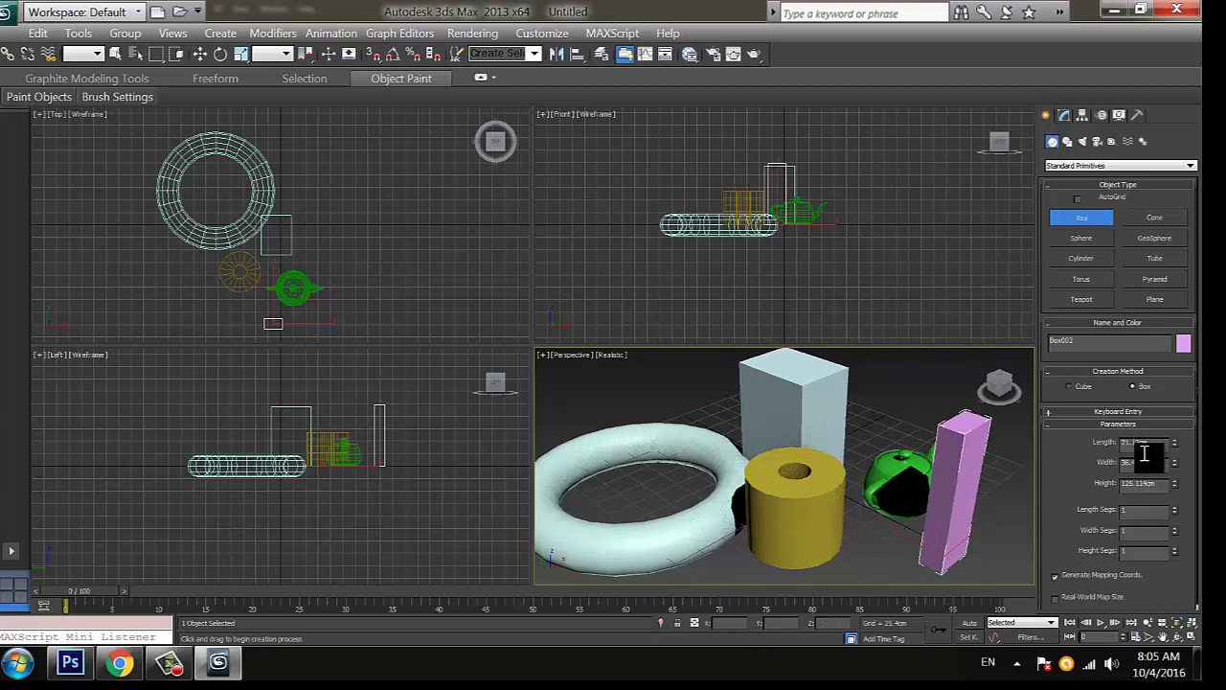
# Step: Change the display units to Metric Millimeters in Units Setup
pyautogui.click(541, 36)
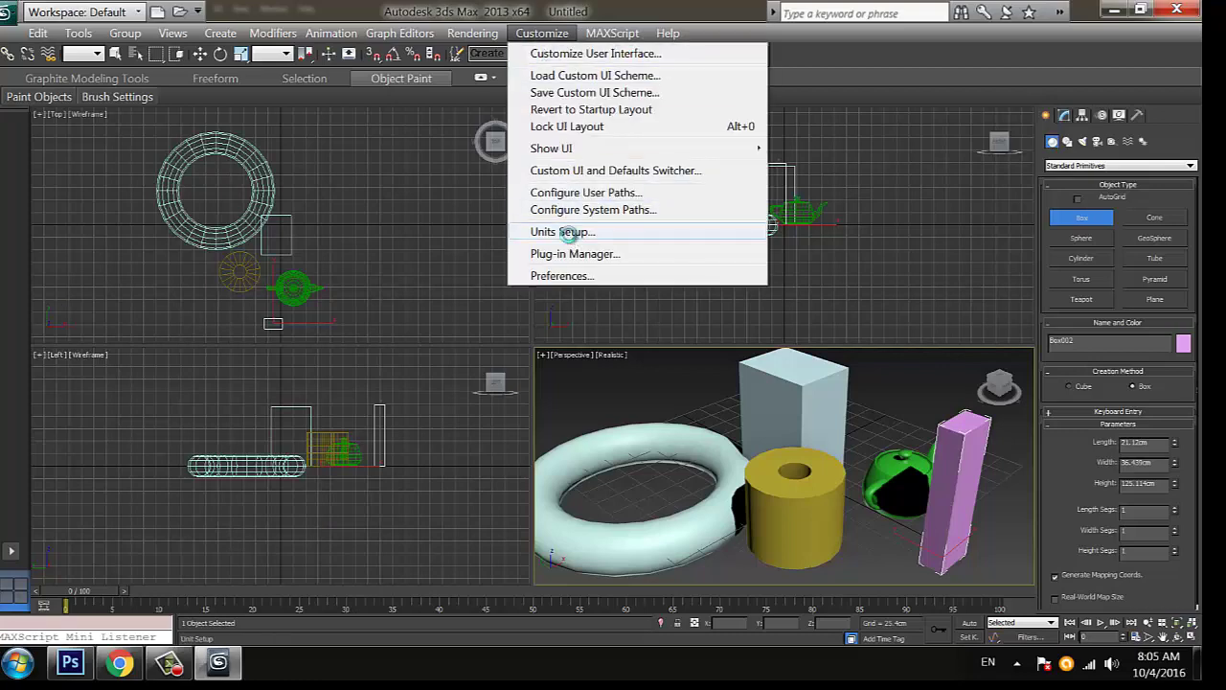
pyautogui.click(570, 233)
pyautogui.click(518, 256)
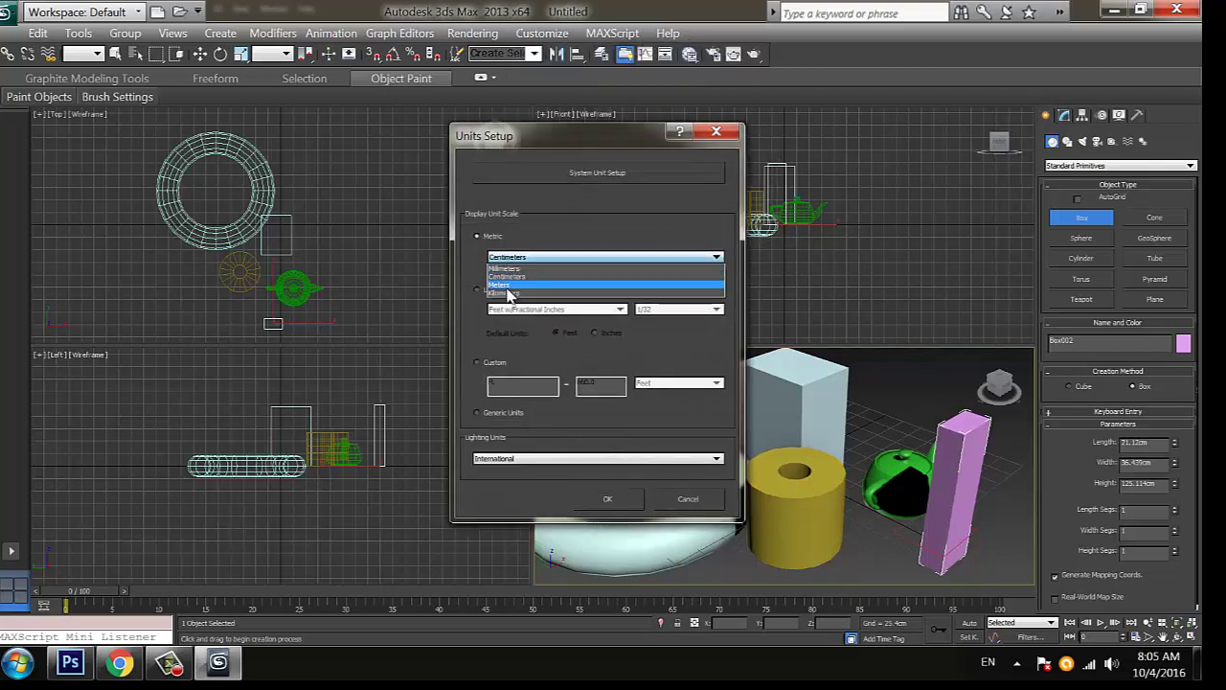
pyautogui.click(512, 269)
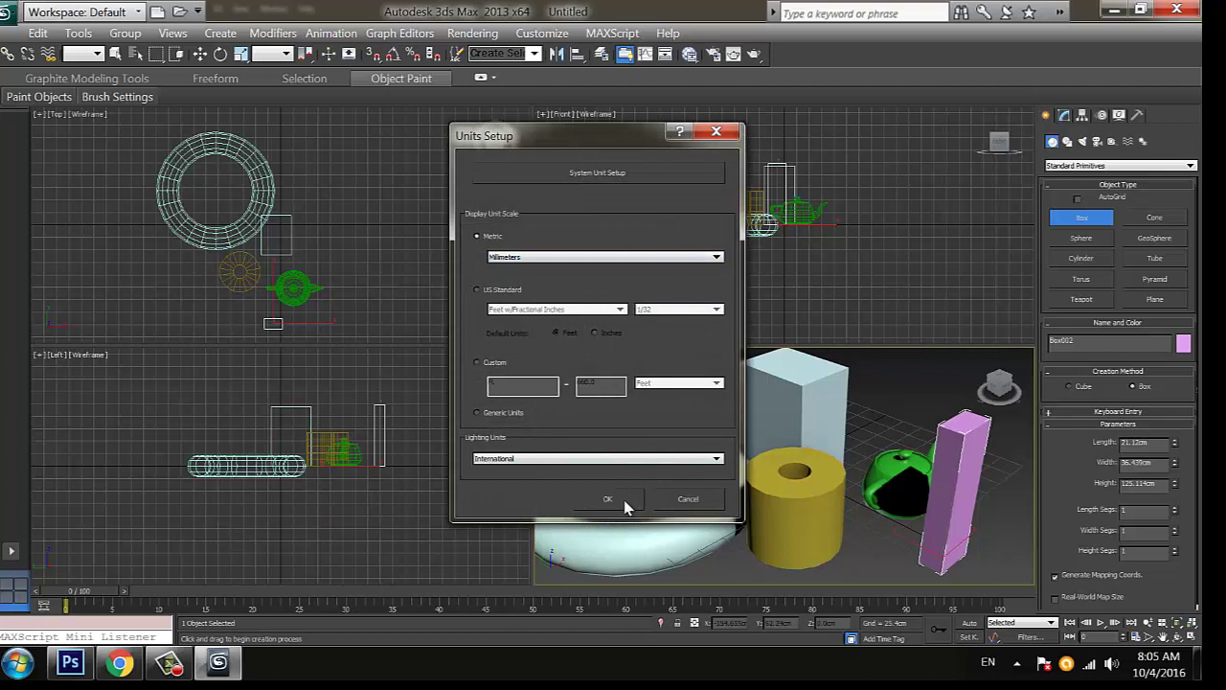
pyautogui.click(611, 499)
# Step: Draw a tall yellow-green box, Box003, next to the yellow tube, then switch to Select and Move
pyautogui.moveTo(854, 542); pyautogui.dragTo(862, 581)
pyautogui.click(841, 443)
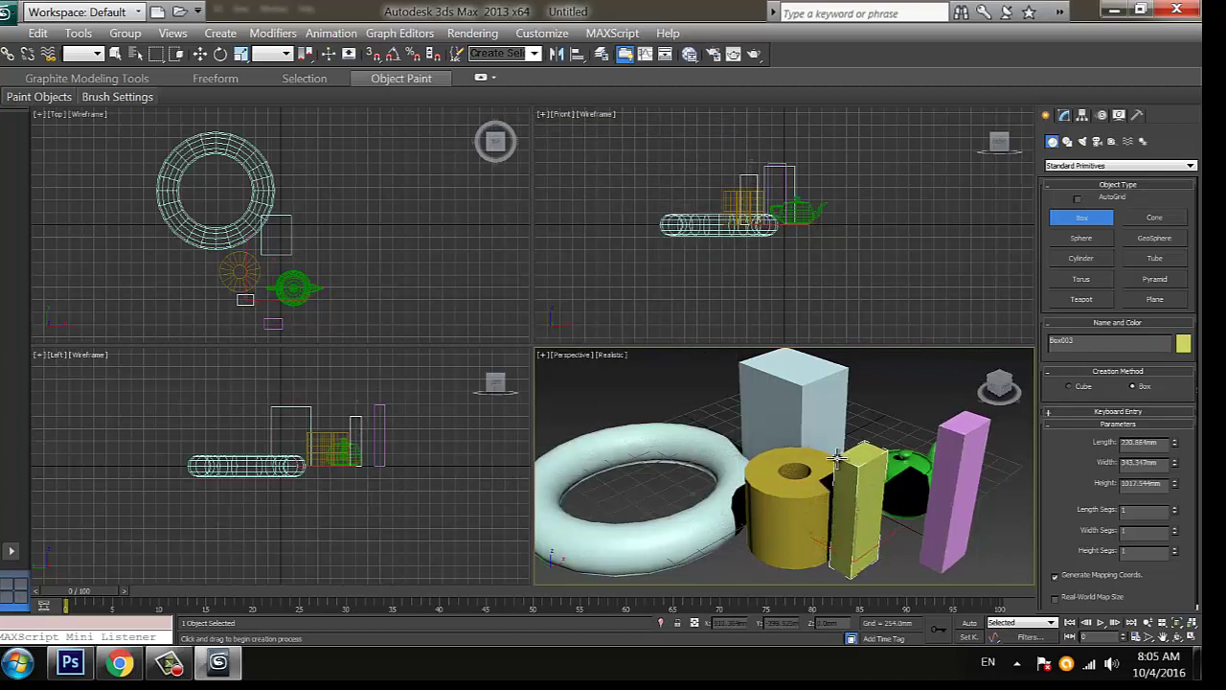
pyautogui.click(203, 53)
pyautogui.click(700, 284)
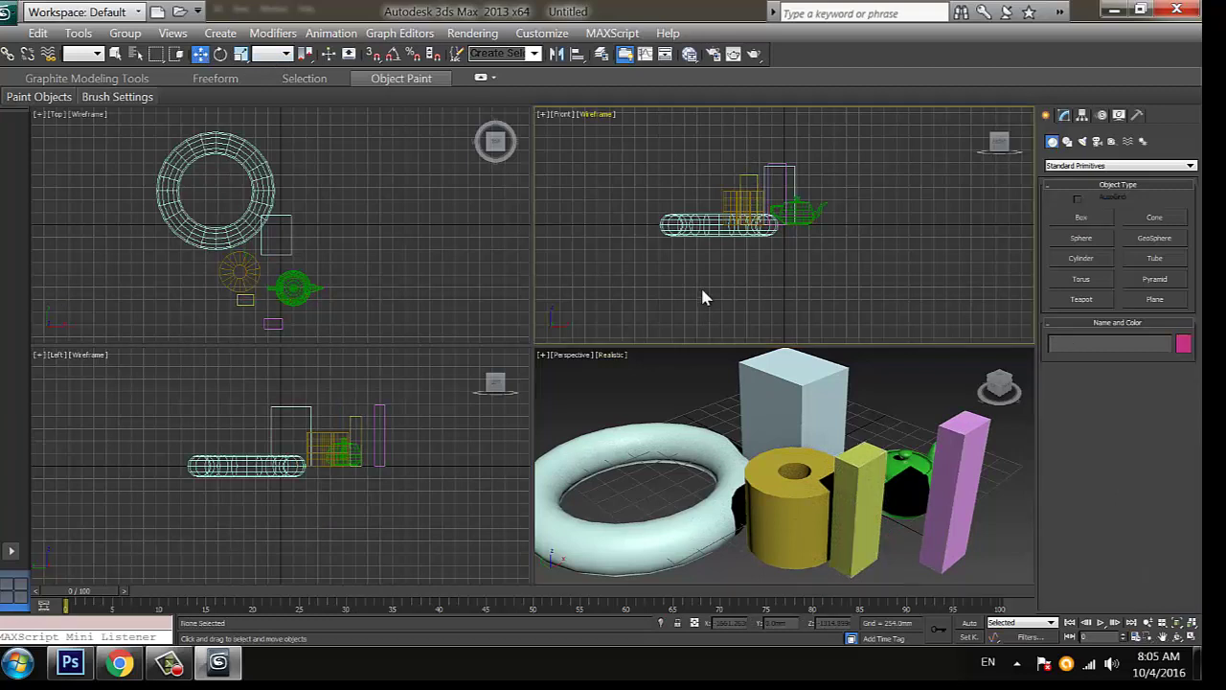
pyautogui.click(378, 314)
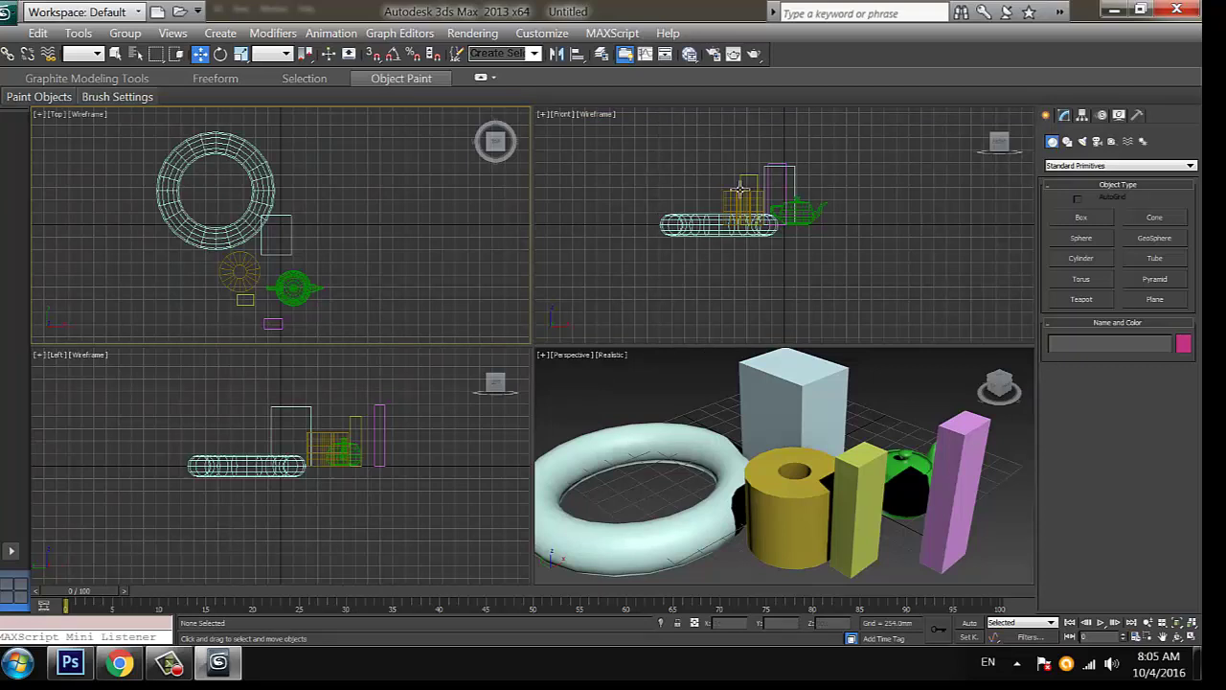
pyautogui.click(639, 301)
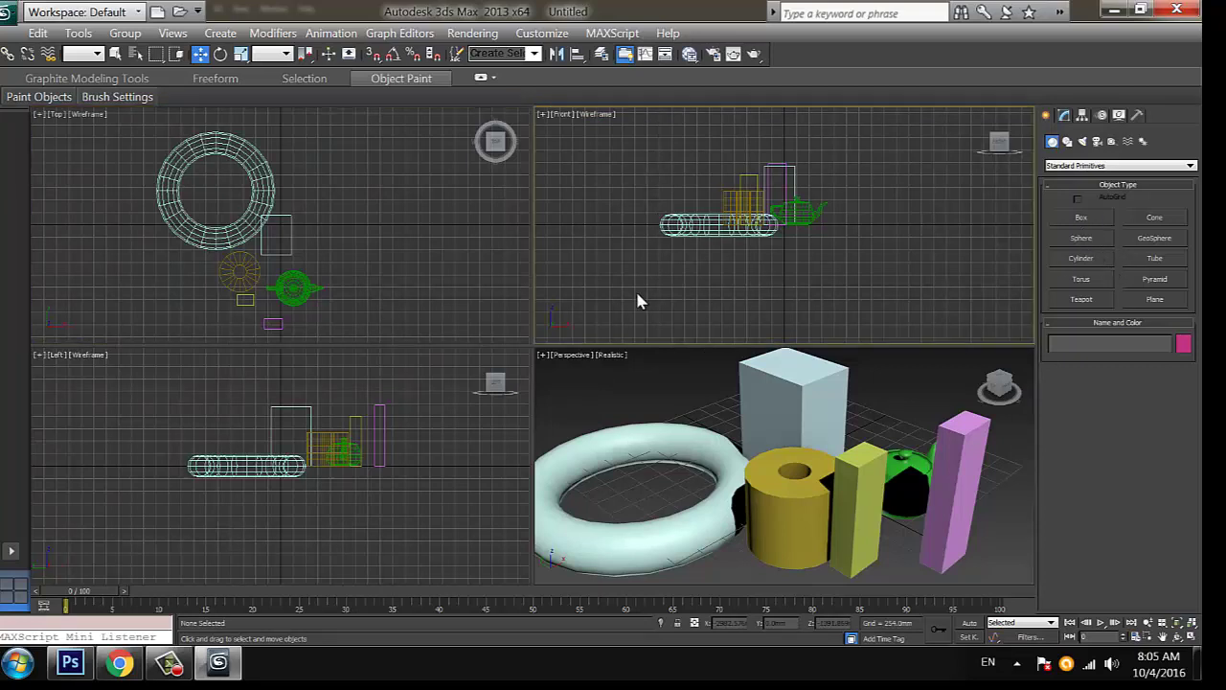